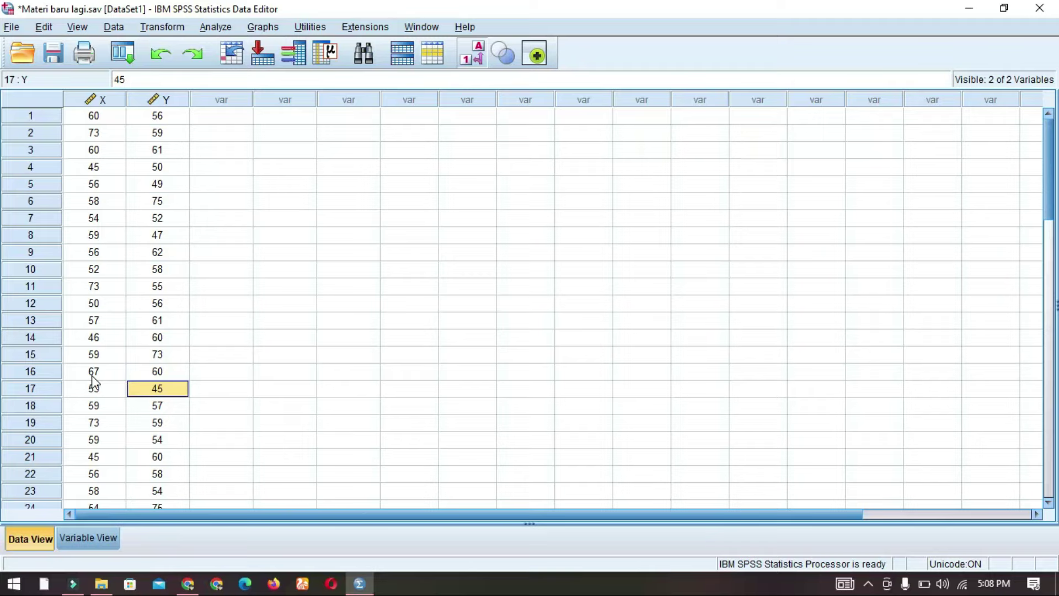
Step: Examine the paired values of X and Y in the data rows
drag(95, 116, 159, 304)
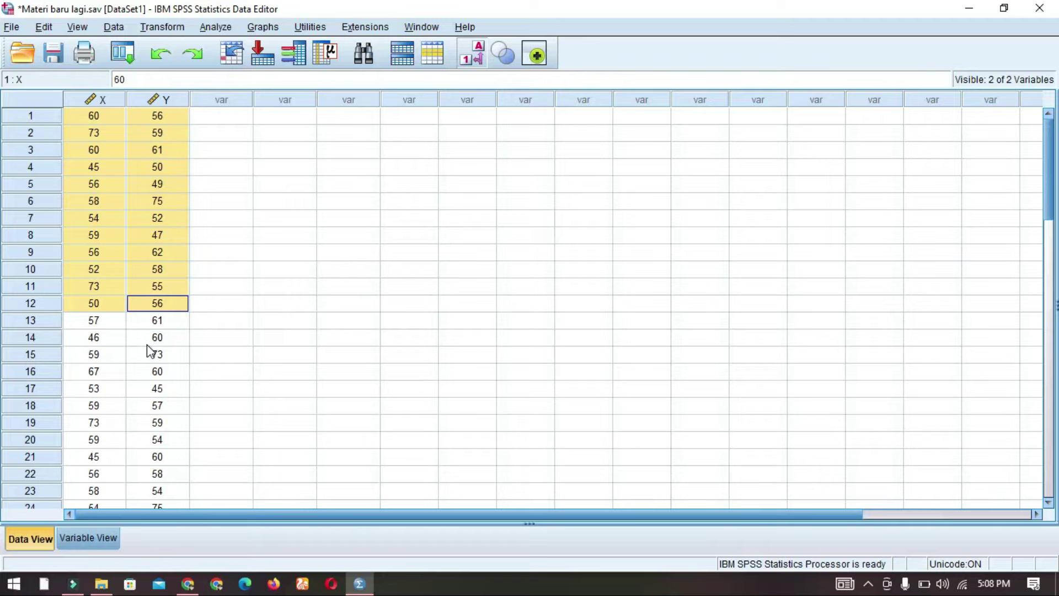
click(149, 343)
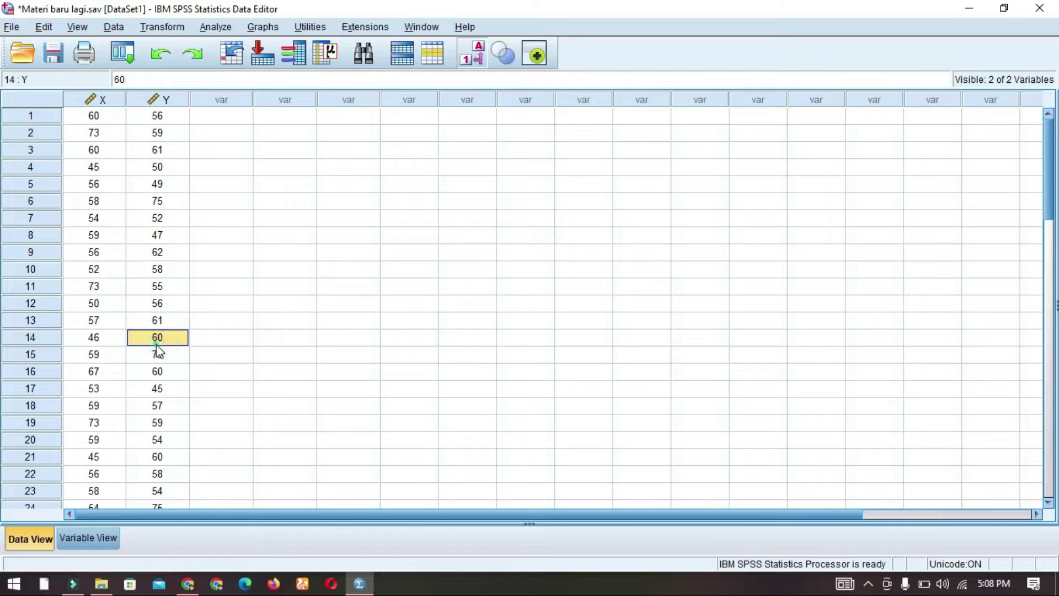
click(208, 355)
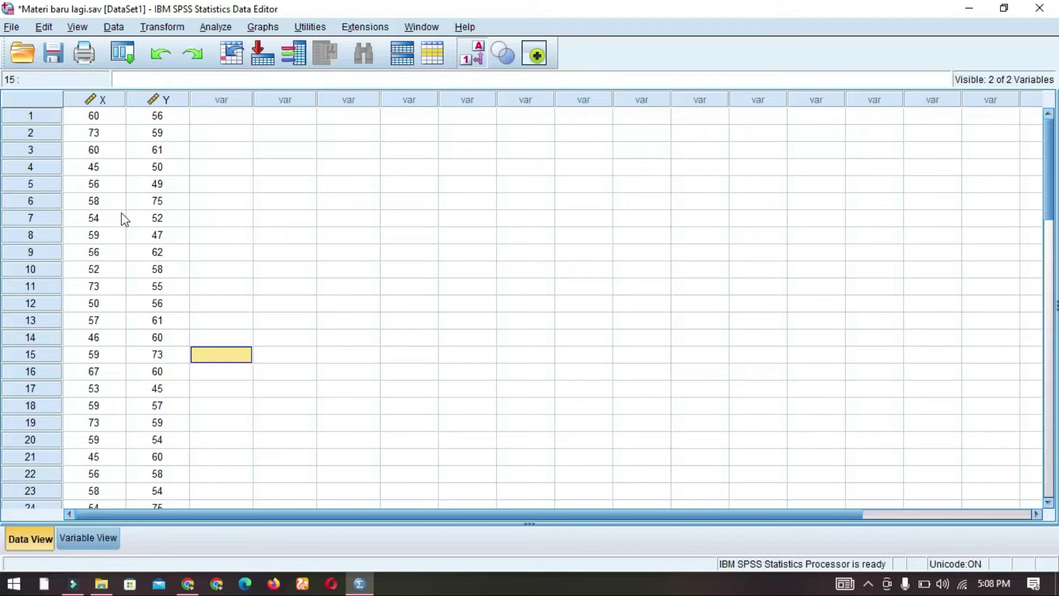
click(226, 216)
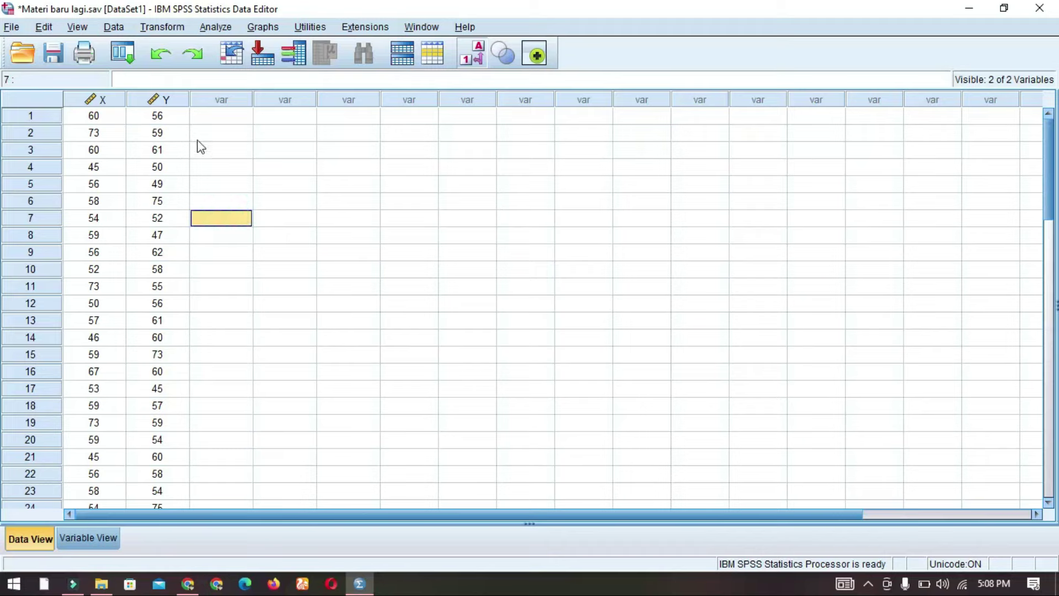
drag(96, 116, 173, 286)
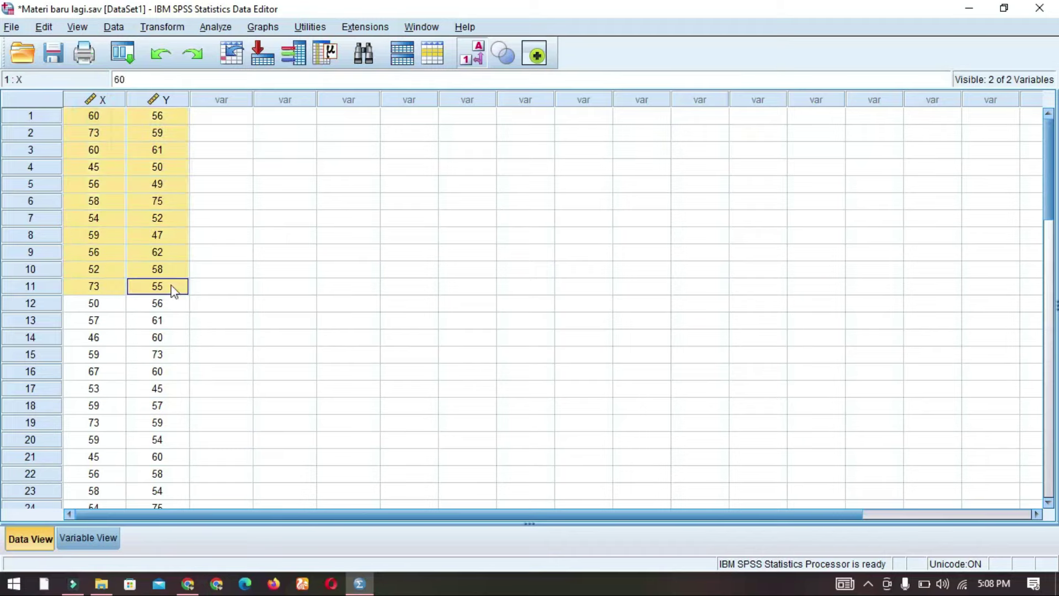
click(210, 320)
click(133, 227)
drag(95, 113, 162, 324)
click(153, 286)
drag(94, 117, 150, 377)
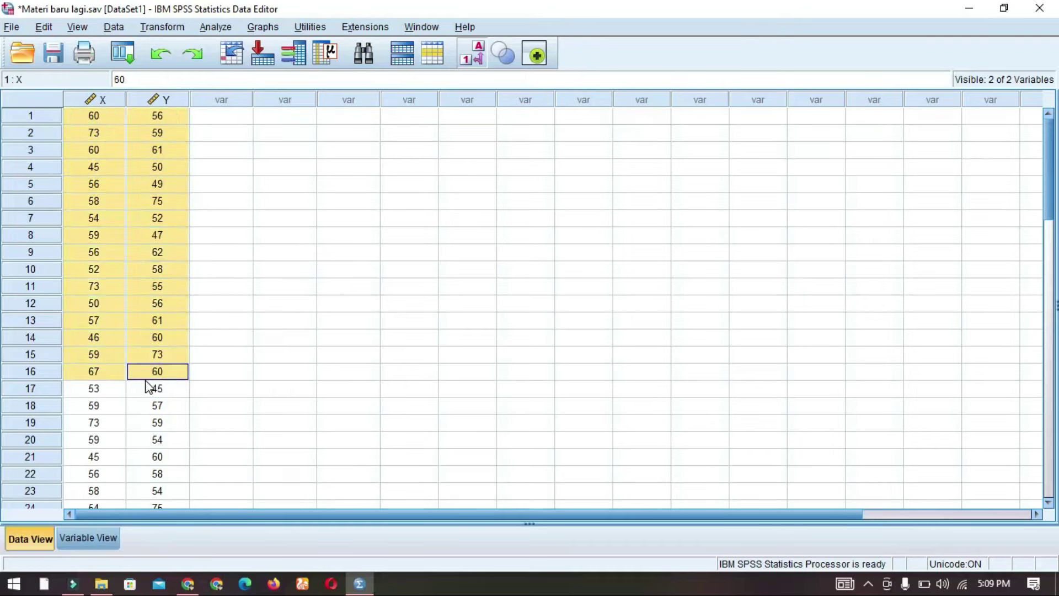
click(168, 446)
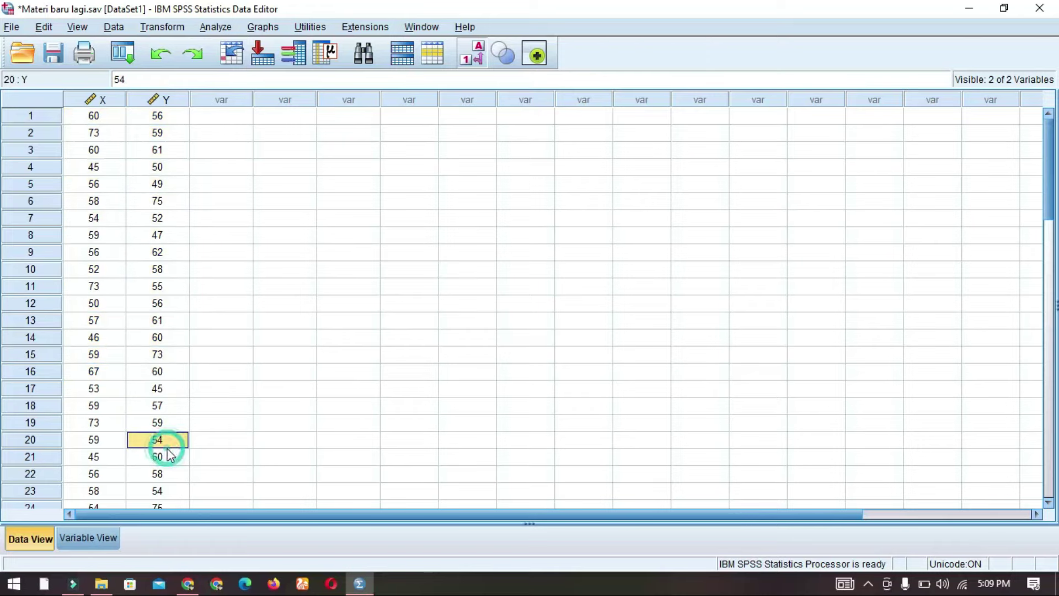
click(113, 357)
click(122, 250)
click(150, 218)
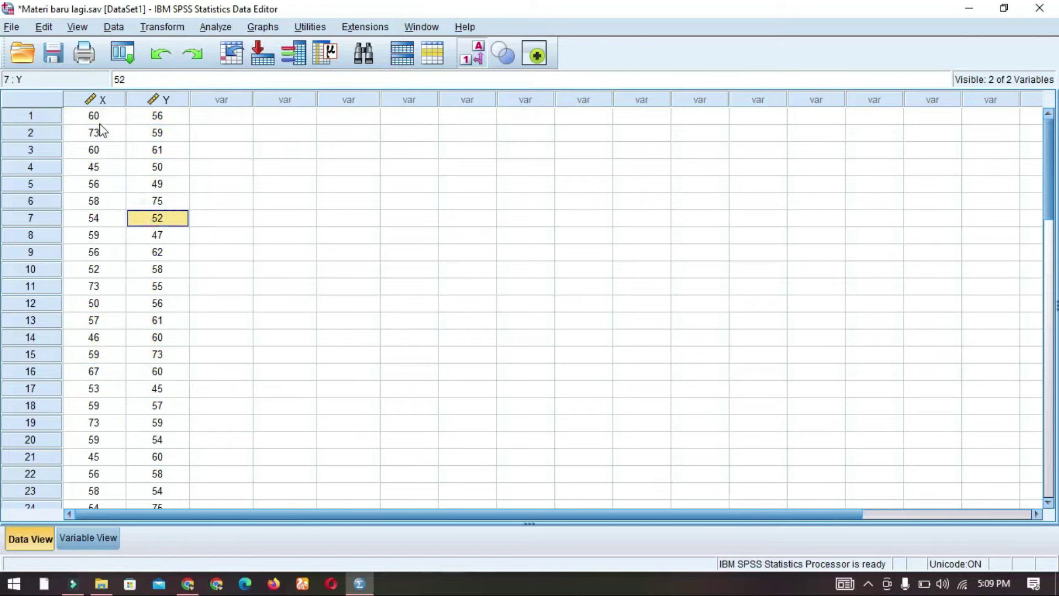
drag(109, 114, 168, 325)
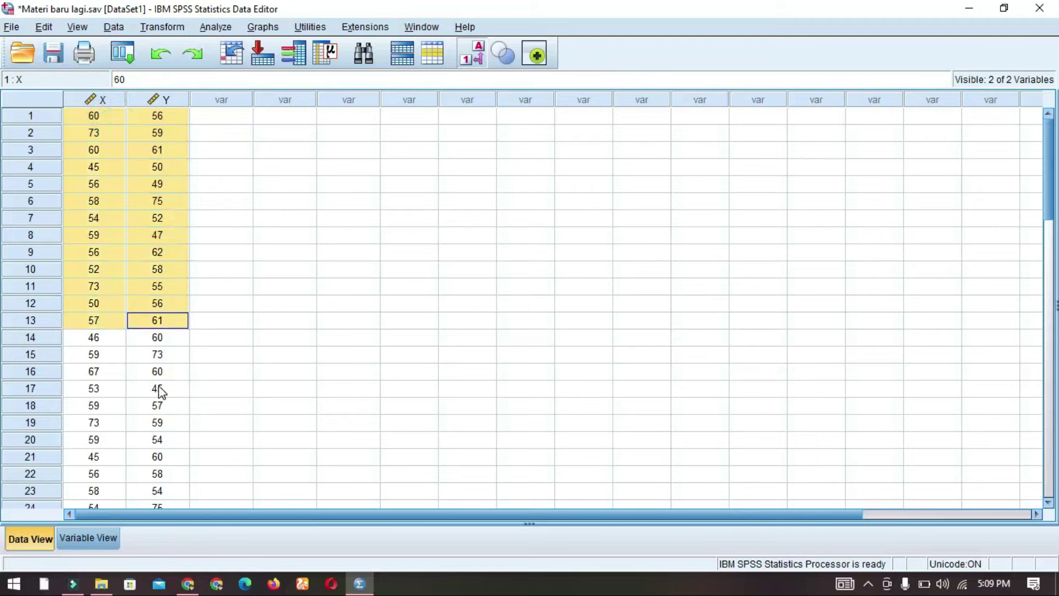
click(160, 389)
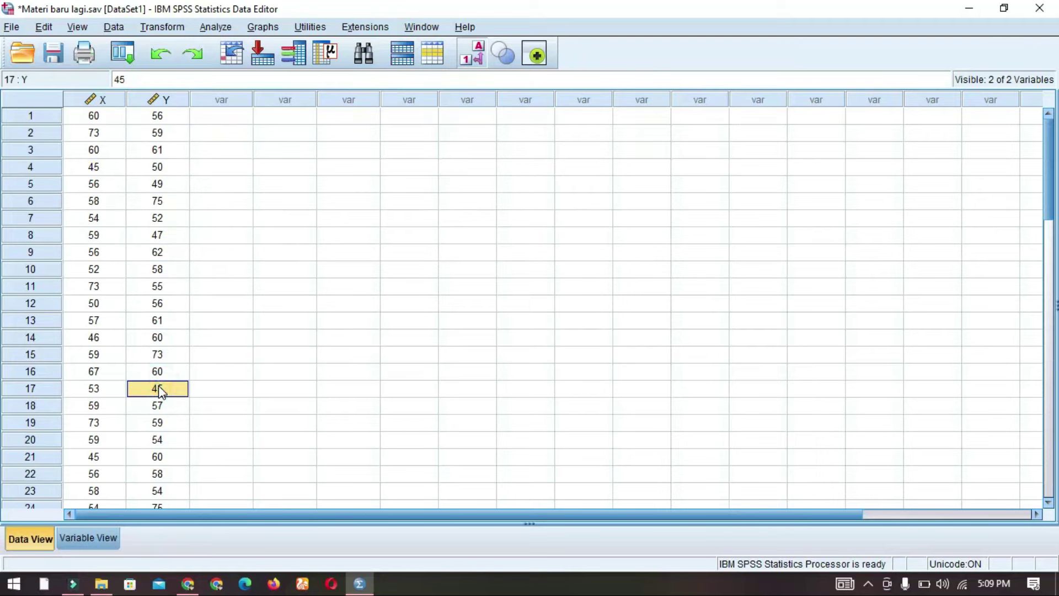
drag(96, 117, 193, 371)
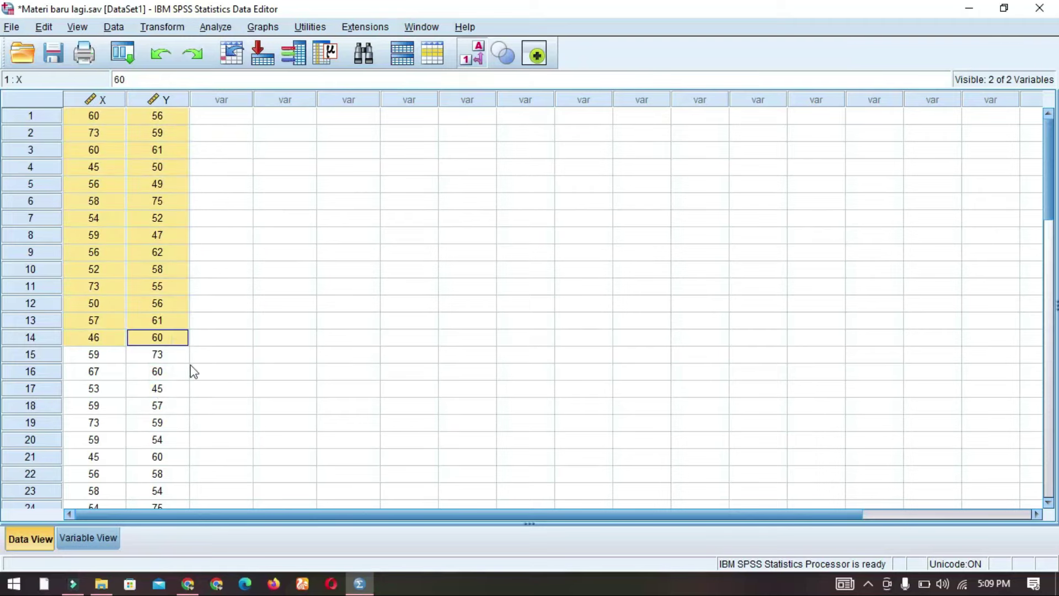
click(219, 360)
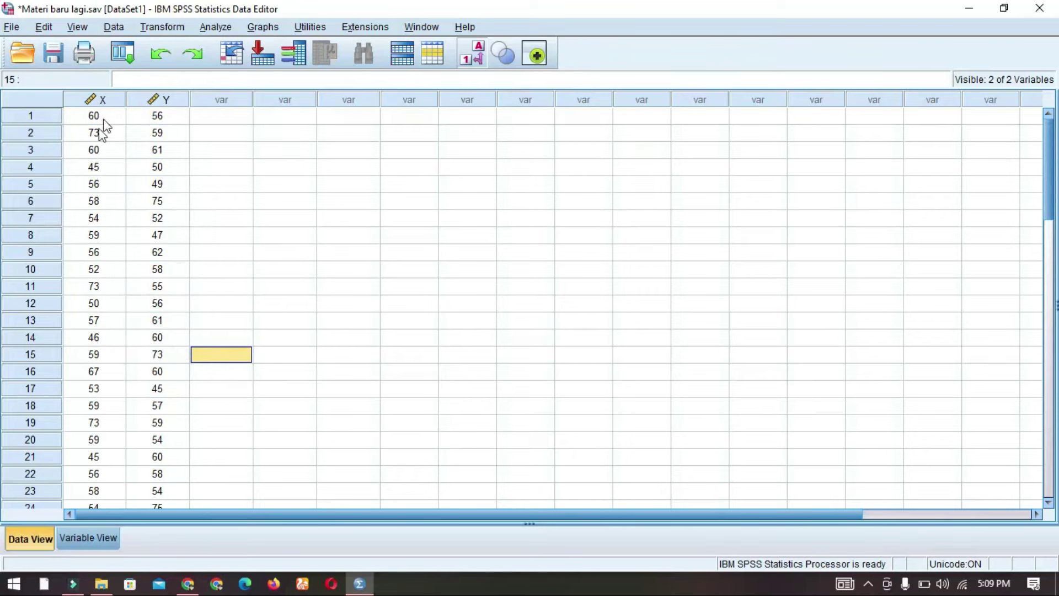
drag(102, 116, 164, 130)
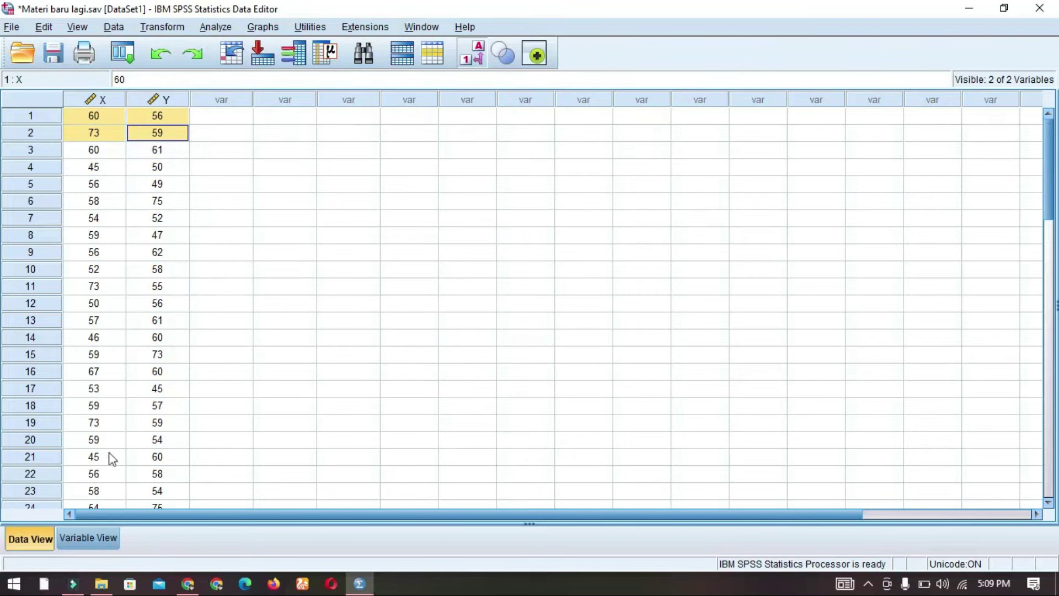
Step: Check the labels of X and Y in the variable definitions and return to the data values
click(100, 542)
click(355, 95)
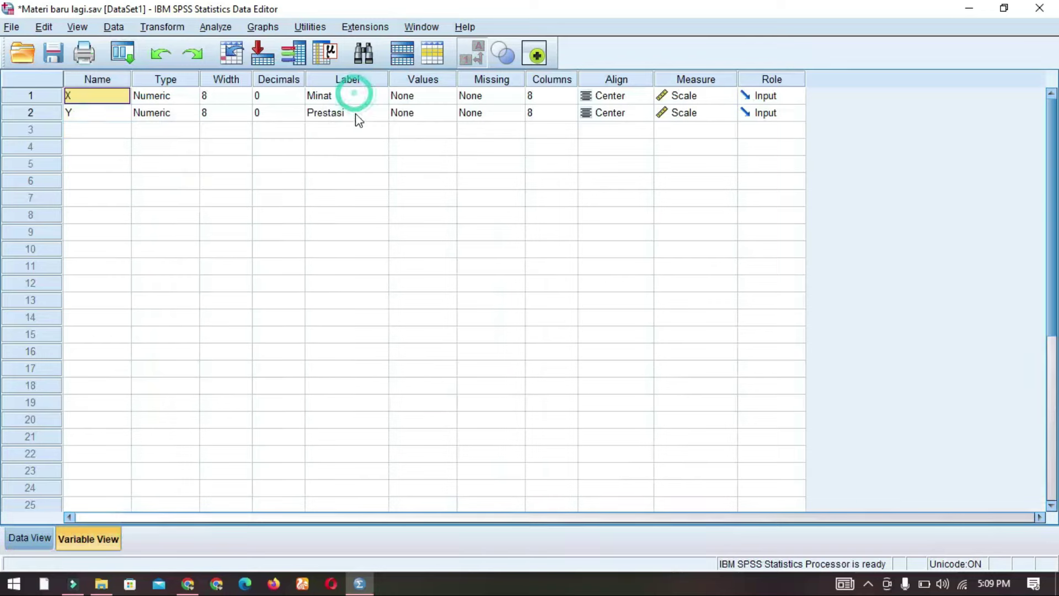
click(356, 114)
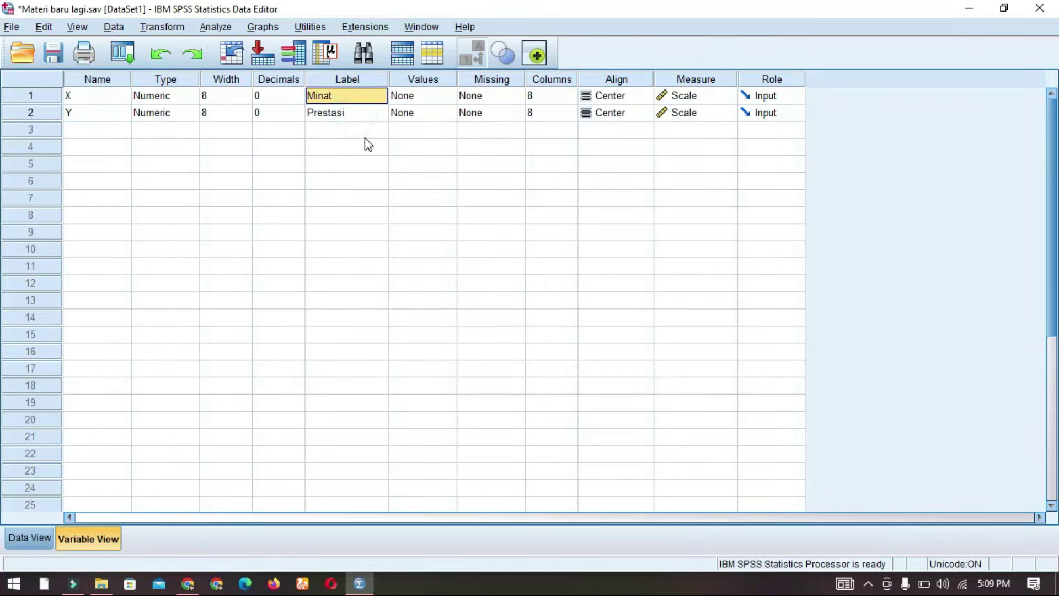
click(354, 98)
click(358, 111)
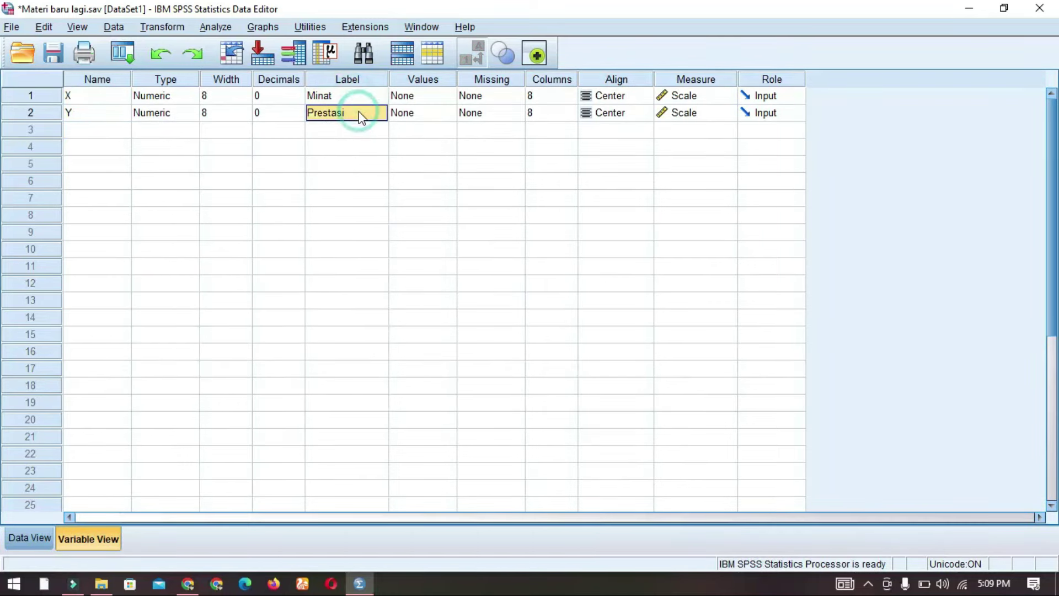
click(33, 537)
click(142, 287)
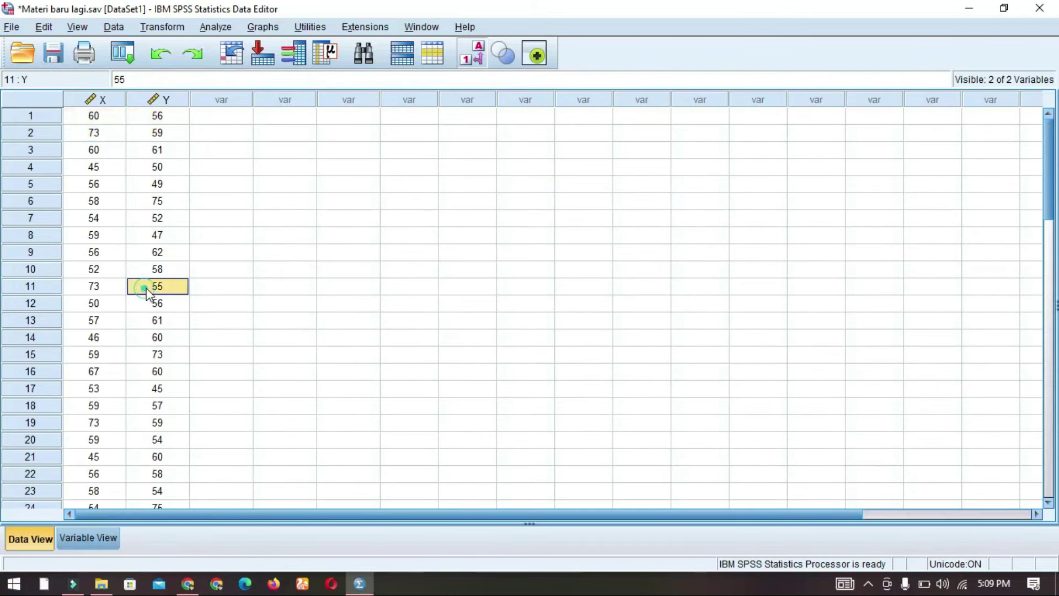
click(231, 239)
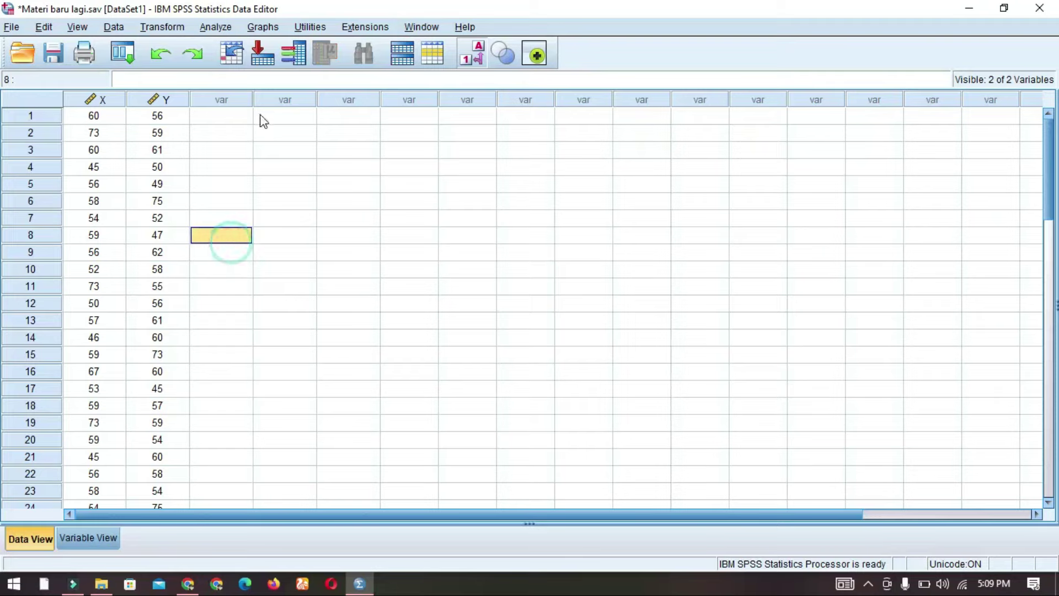
click(228, 152)
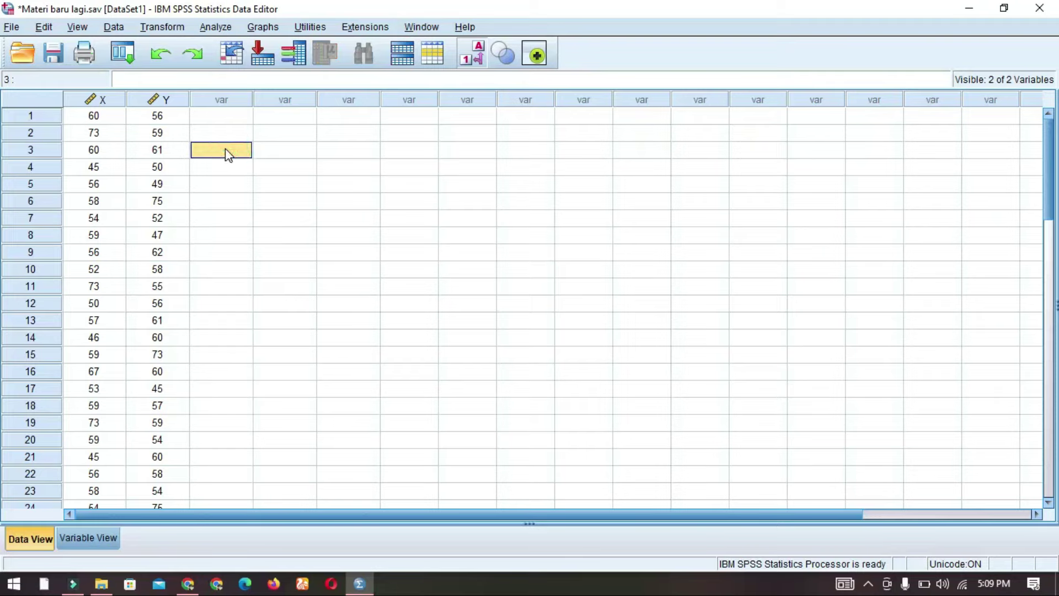
drag(94, 116, 157, 235)
click(170, 285)
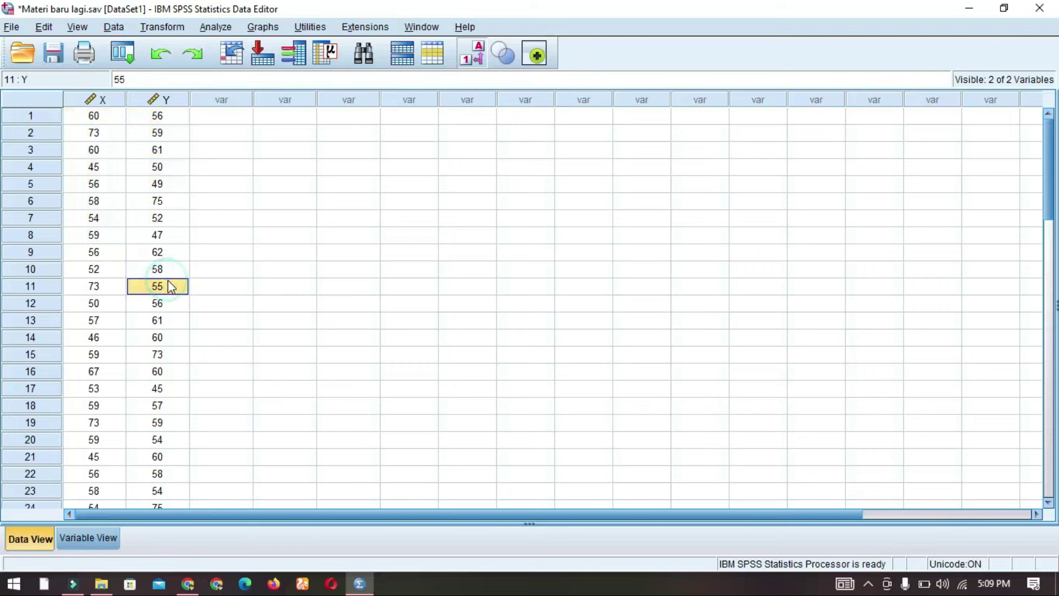
Step: Set up a linear regression with Minat [X] as the independent variable and Prestasi [Y] as the dependent variable
click(216, 27)
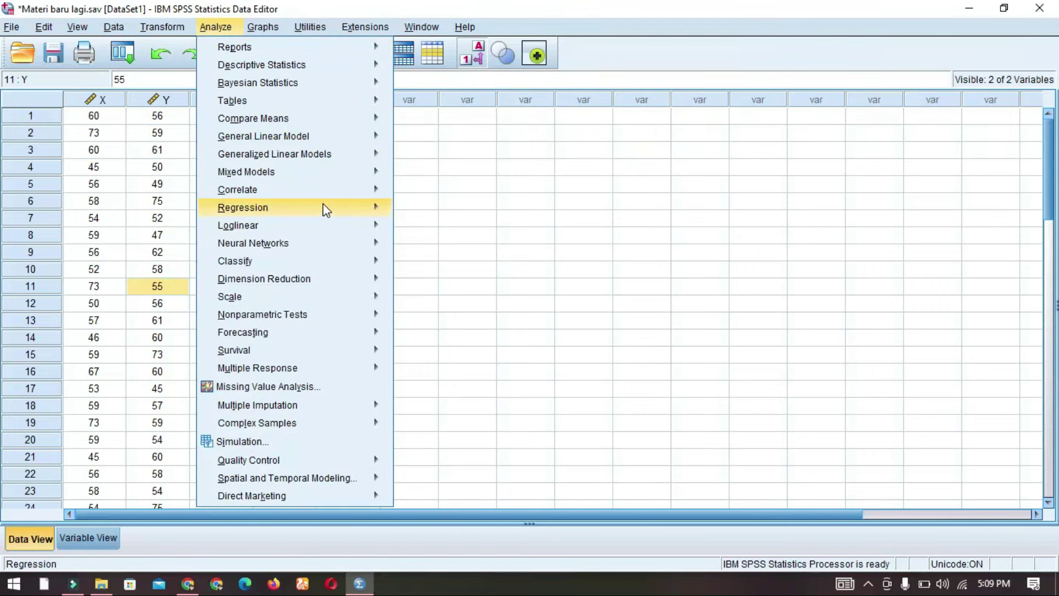
mouse_move(324, 208)
click(458, 229)
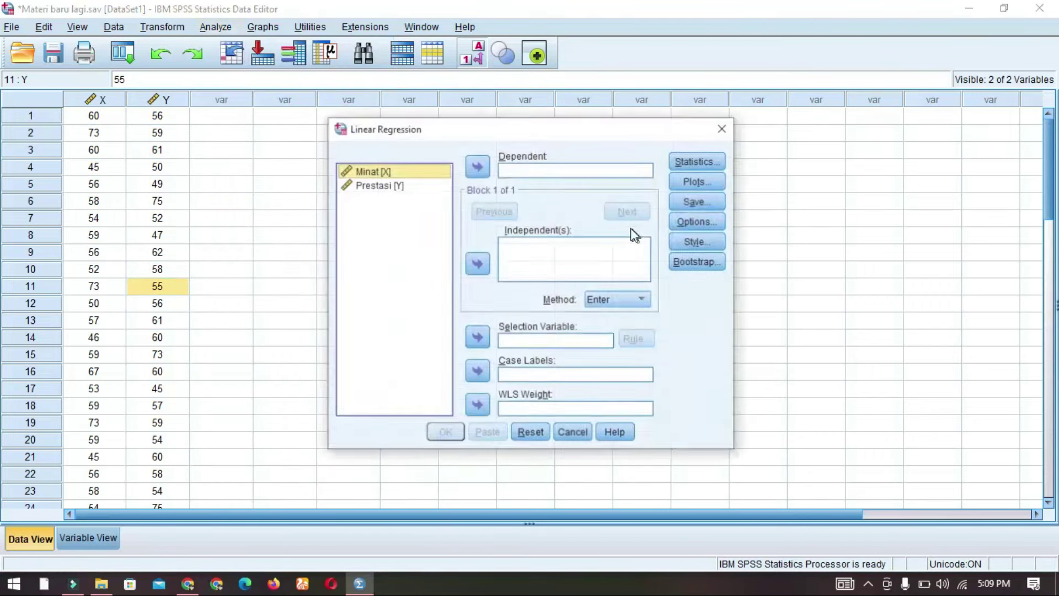
click(478, 263)
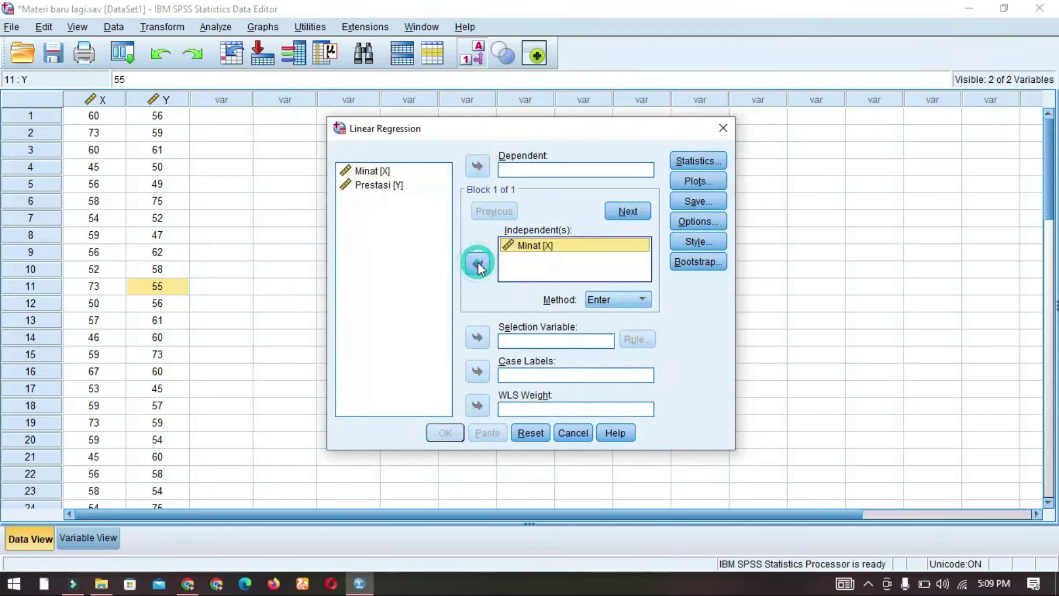
click(405, 186)
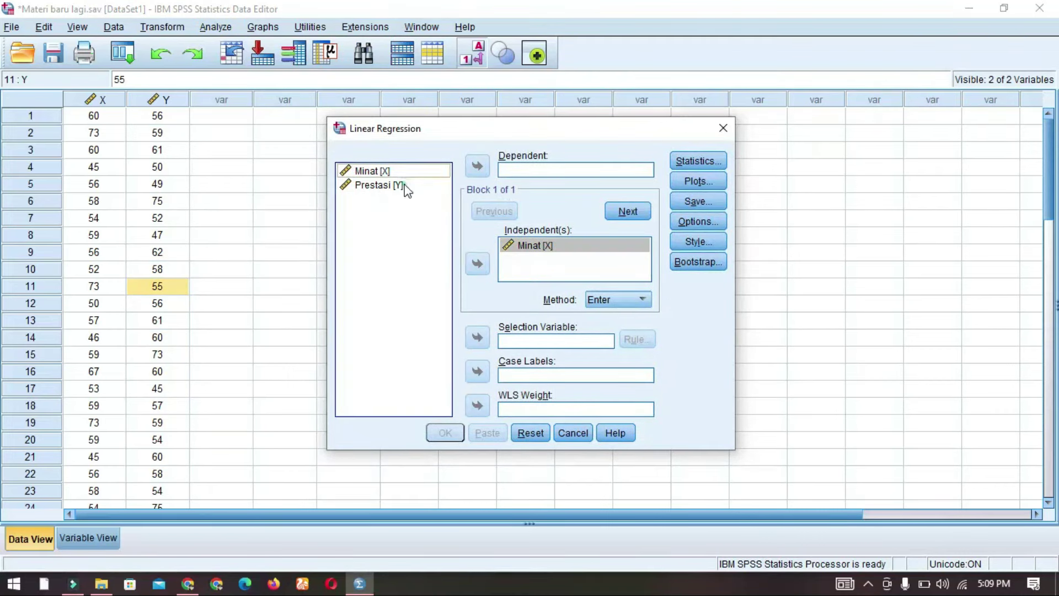
click(476, 166)
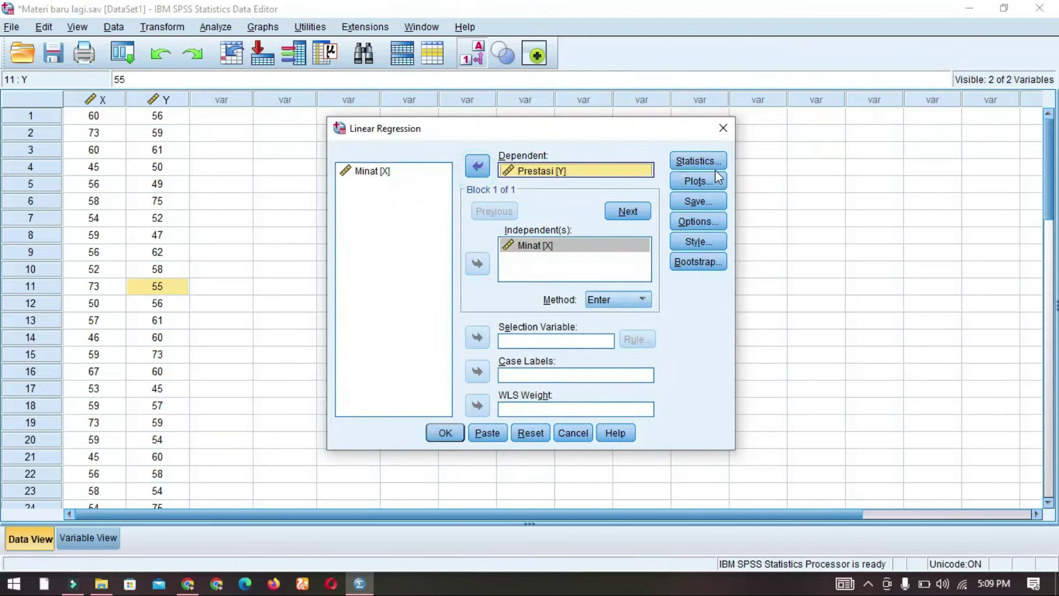
Step: Choose to save the unstandardized residuals and run the linear regression
click(700, 200)
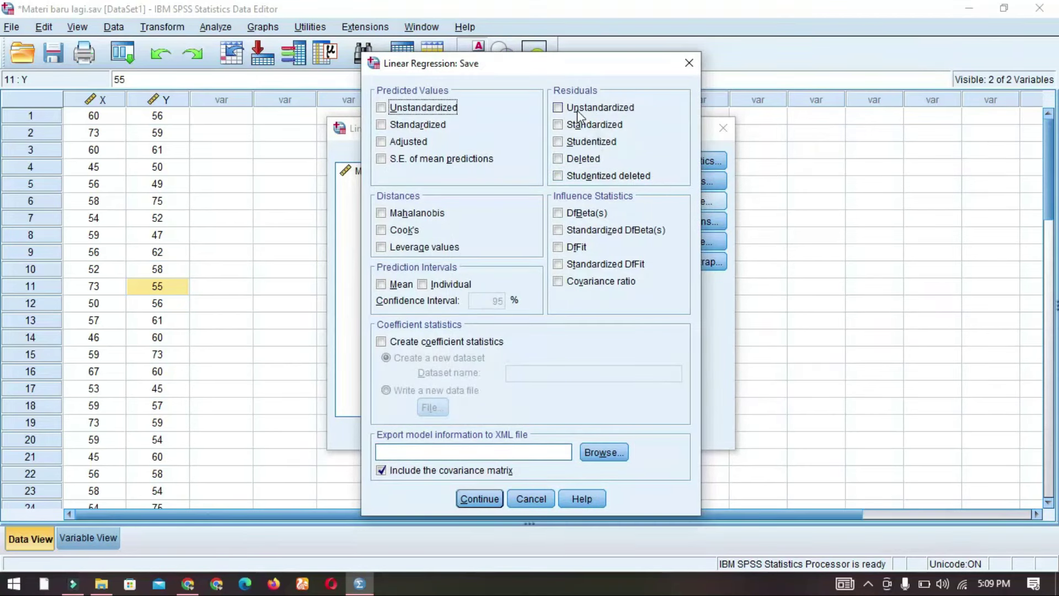
click(559, 108)
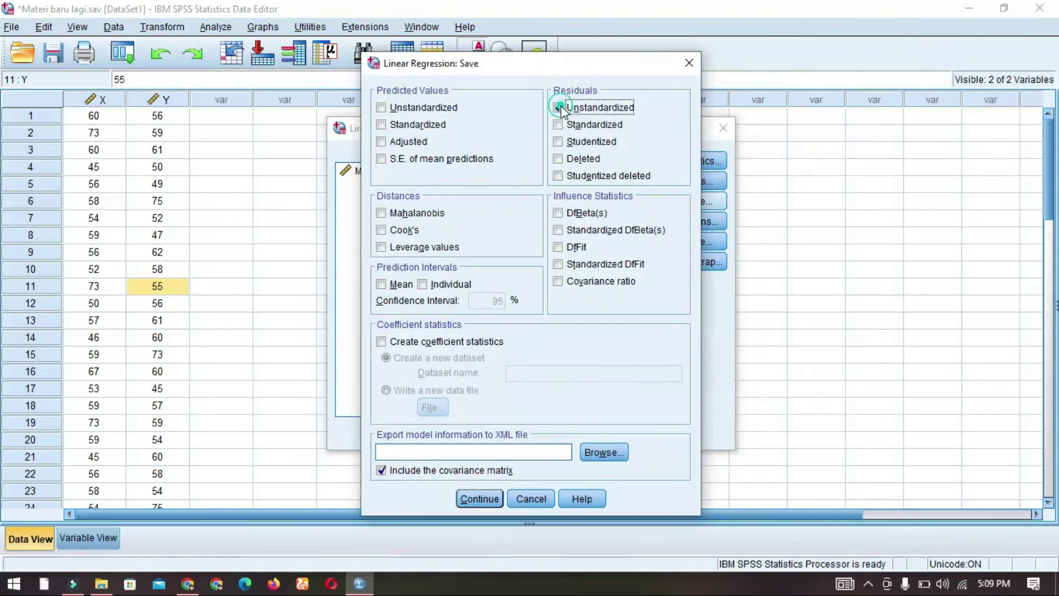
click(483, 498)
click(445, 433)
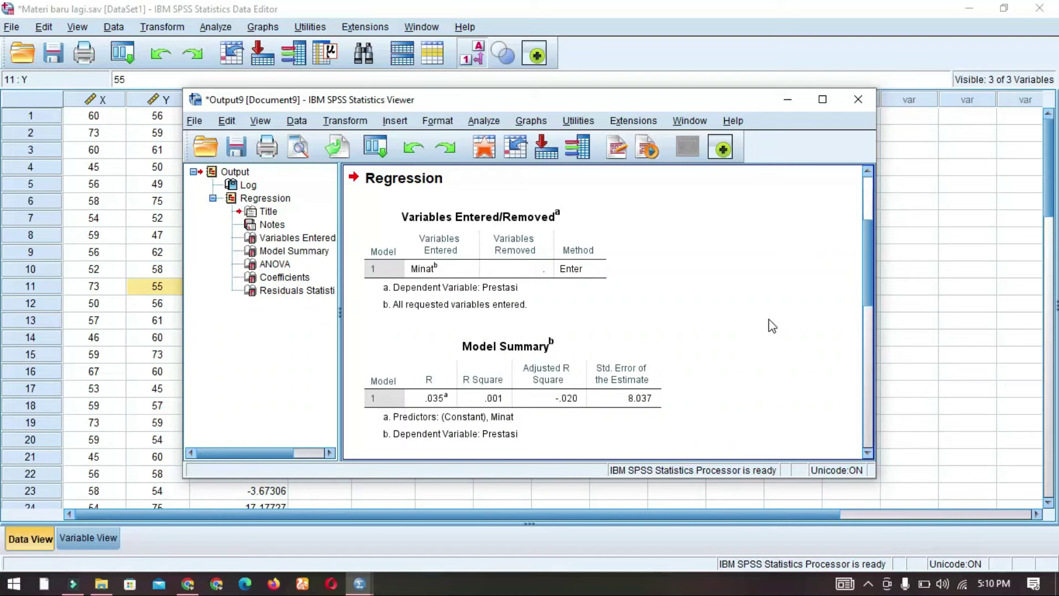
Step: Minimize the regression output and examine the residual values in the RES_1 column of the data
click(788, 99)
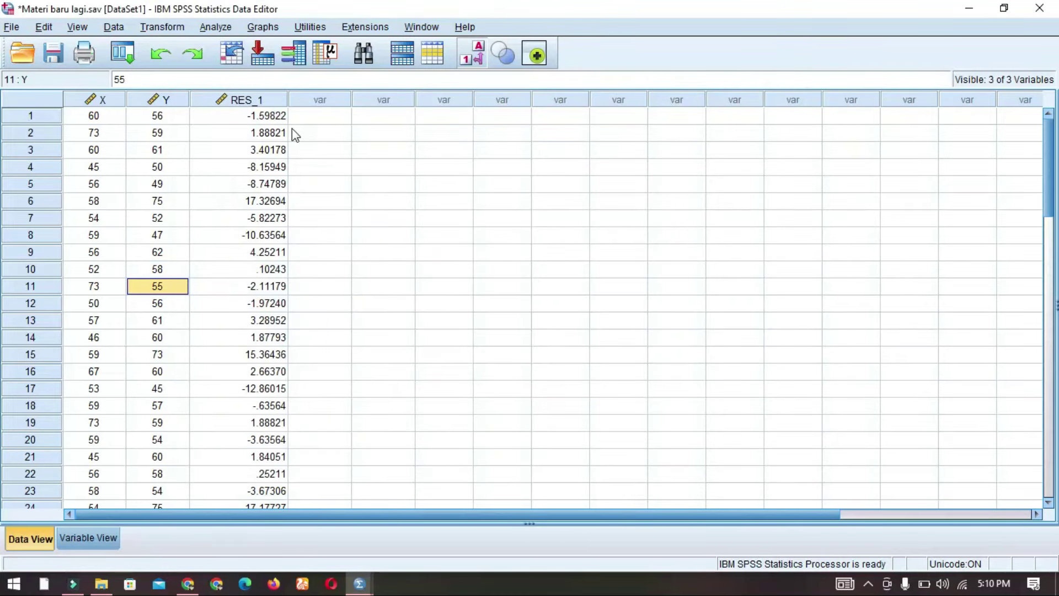
click(276, 123)
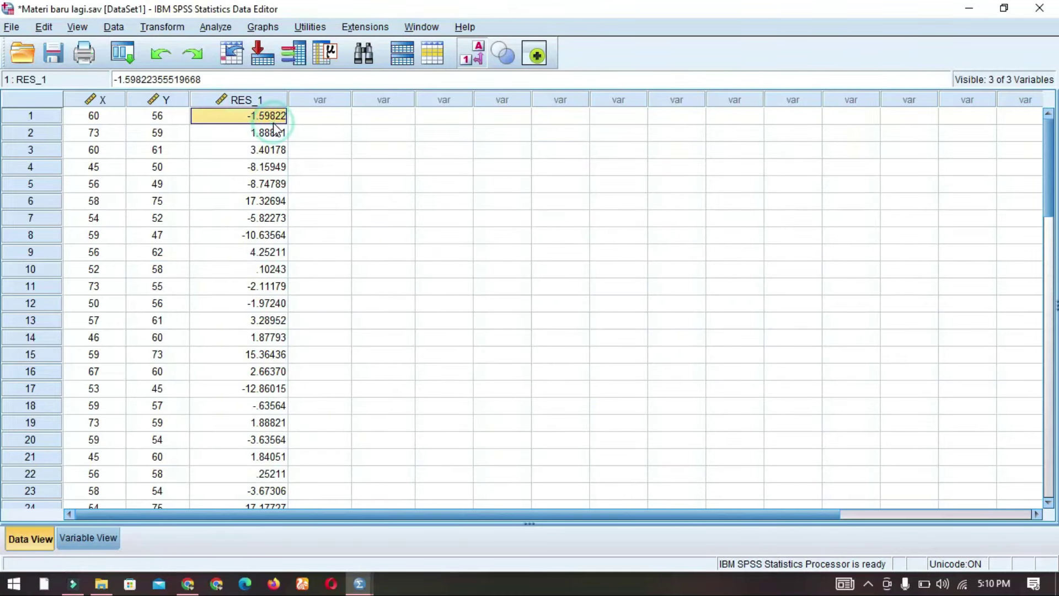
click(259, 149)
click(253, 185)
drag(213, 116, 246, 381)
click(255, 405)
click(234, 308)
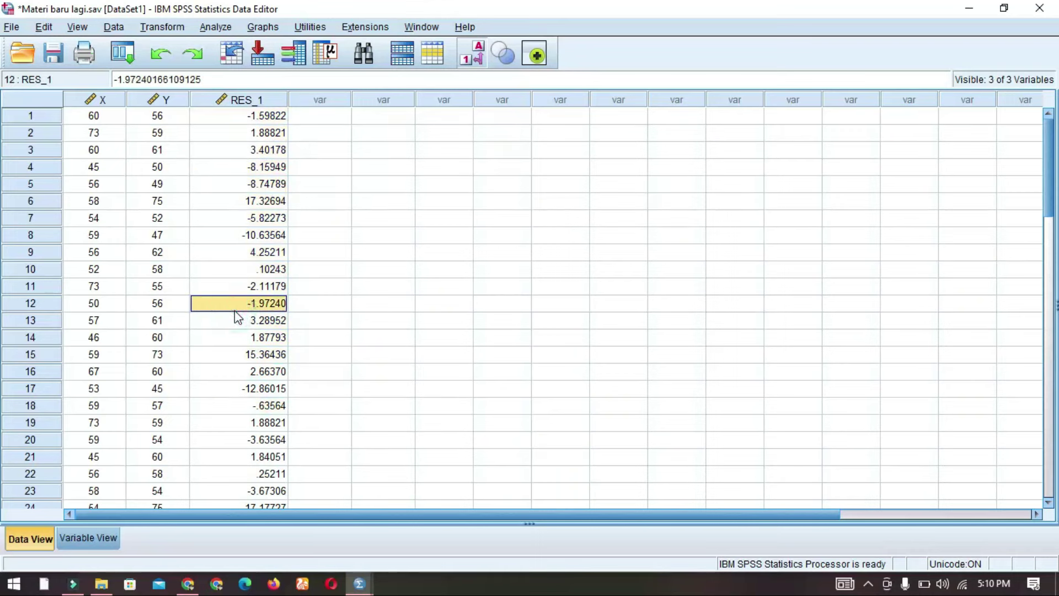
click(275, 190)
click(285, 222)
click(299, 169)
click(225, 150)
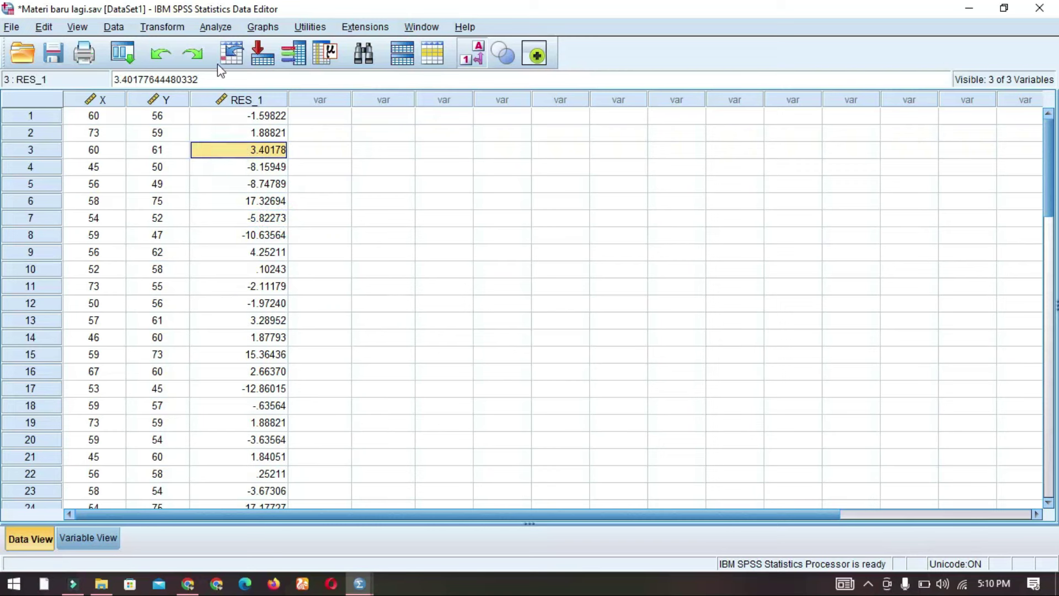
Step: Run a legacy one-sample Kolmogorov-Smirnov test on the unstandardized residual against the normal distribution
click(215, 28)
mouse_move(309, 314)
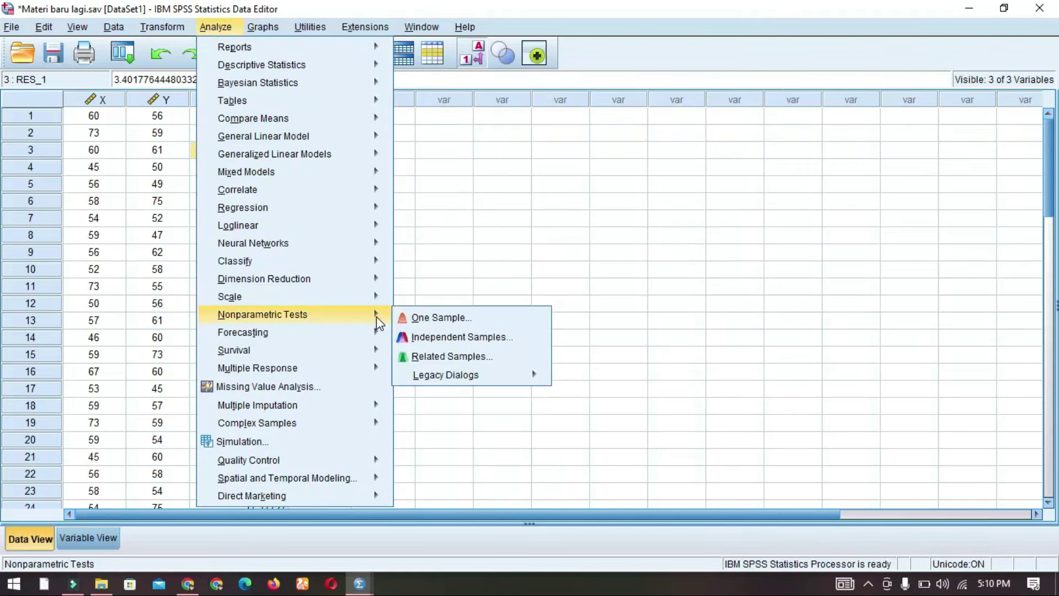
mouse_move(524, 378)
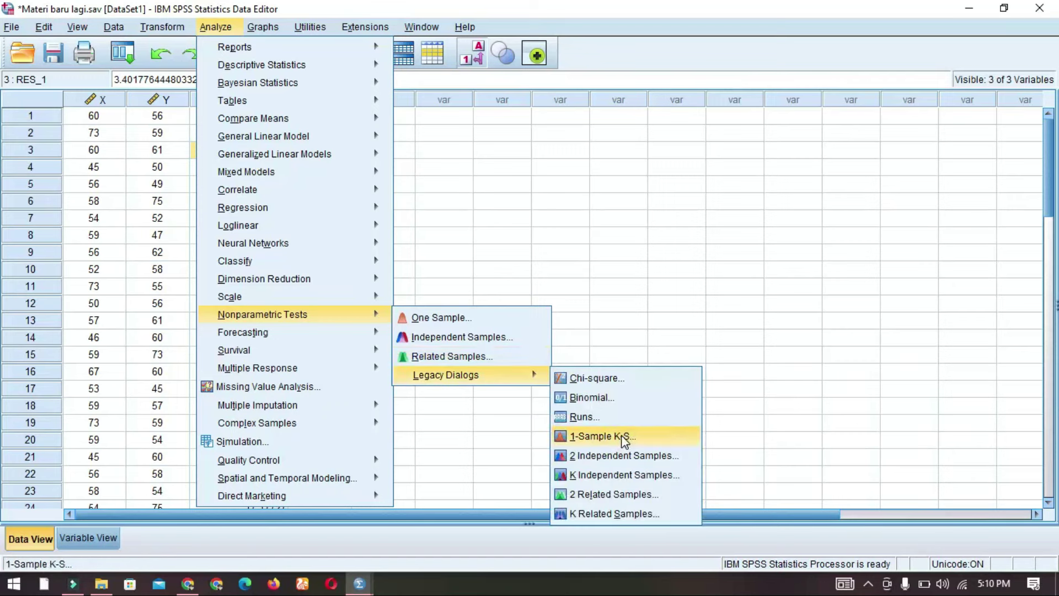
click(640, 440)
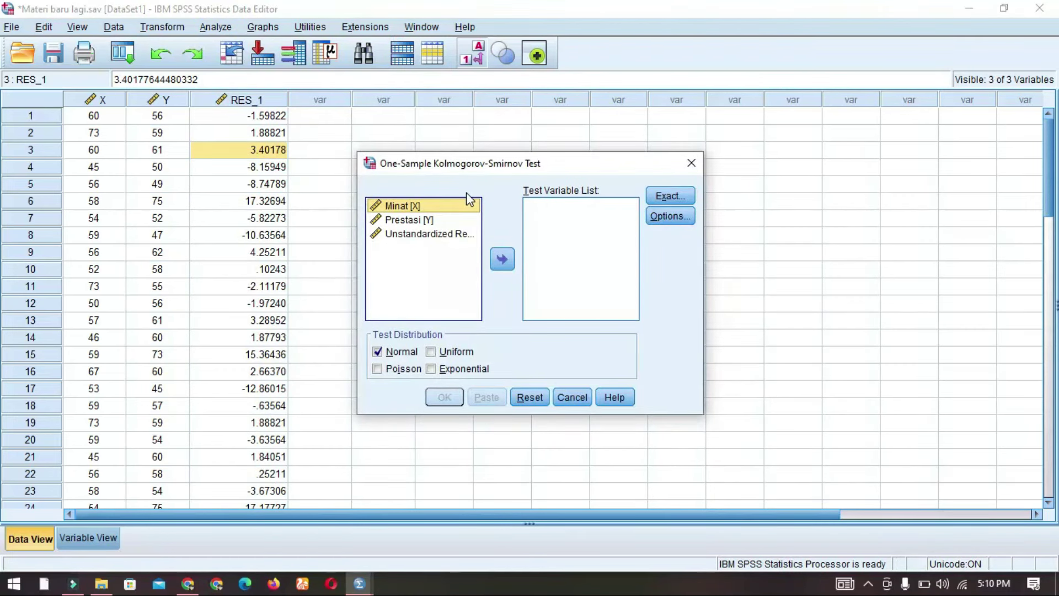
click(450, 233)
click(510, 260)
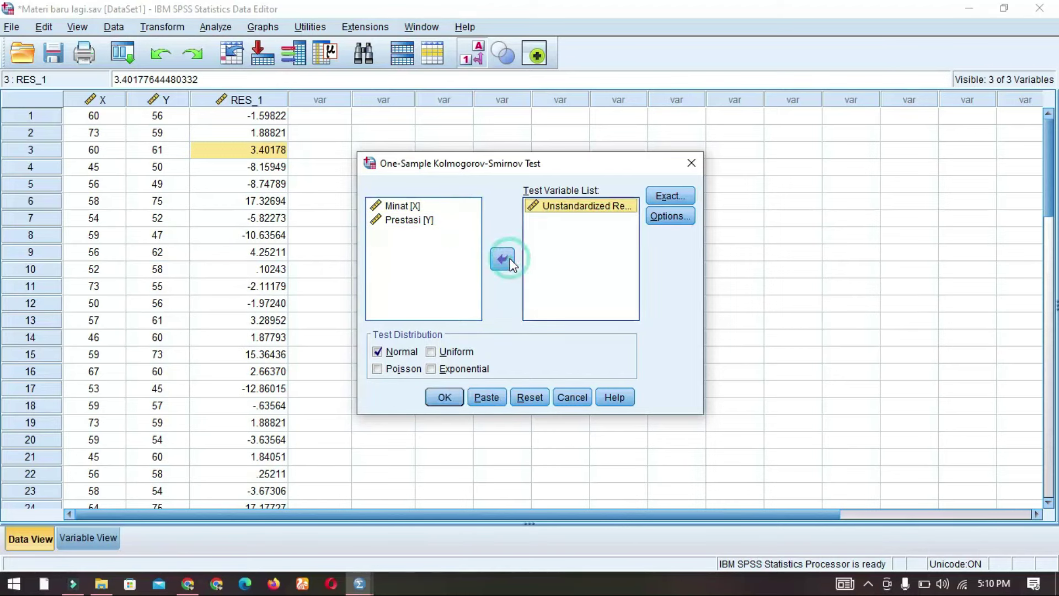
click(444, 398)
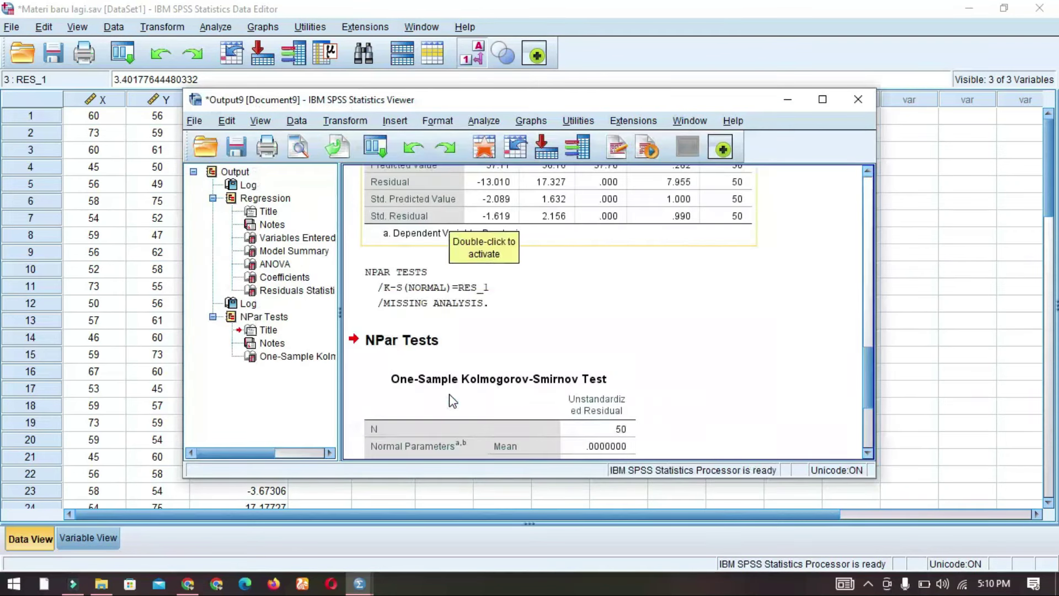
Step: Read the one-sample Kolmogorov-Smirnov table for the residuals and minimize the output
scroll(668, 360, down, 5)
click(562, 319)
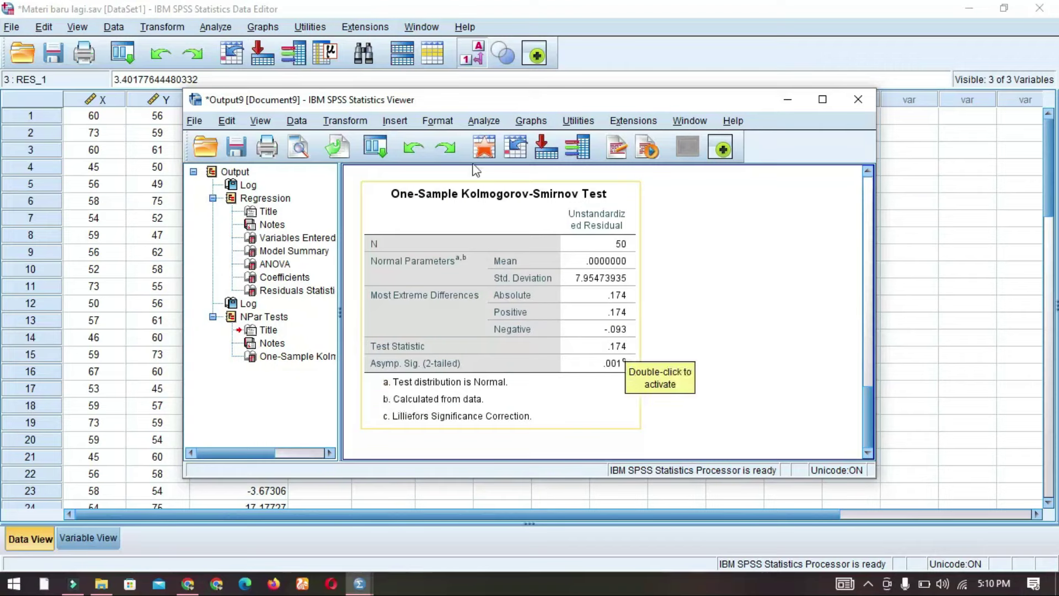
click(789, 101)
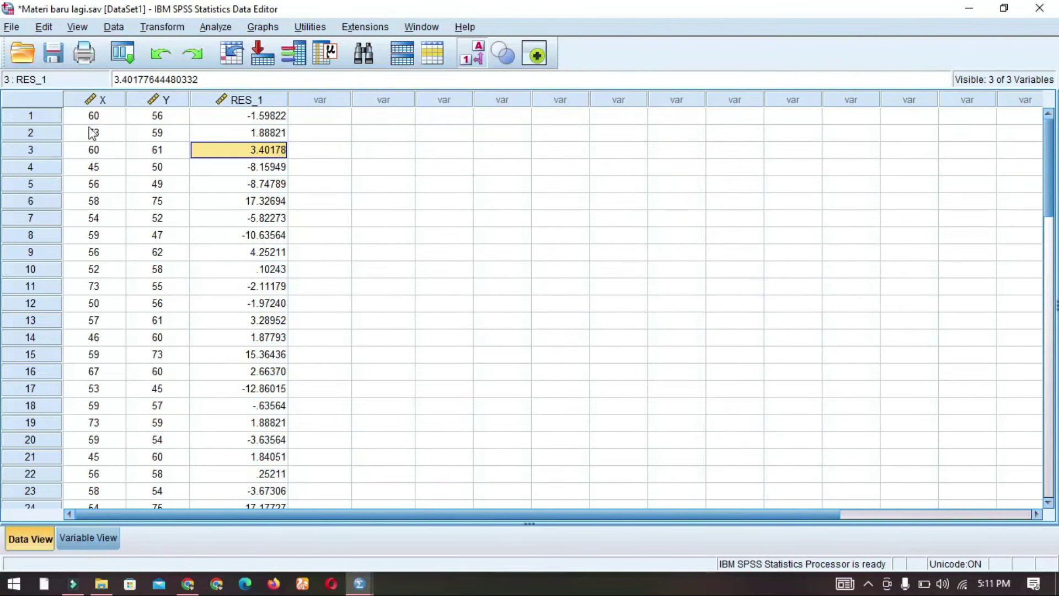
Step: Reopen the output, maximize it, and examine the Kolmogorov-Smirnov test statistic and significance
click(359, 584)
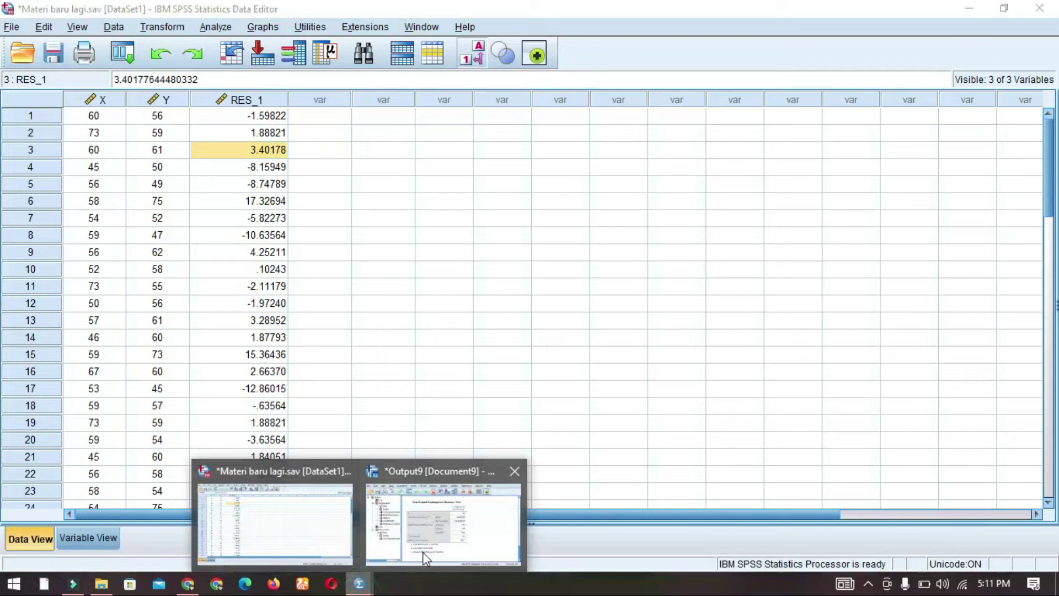
click(421, 546)
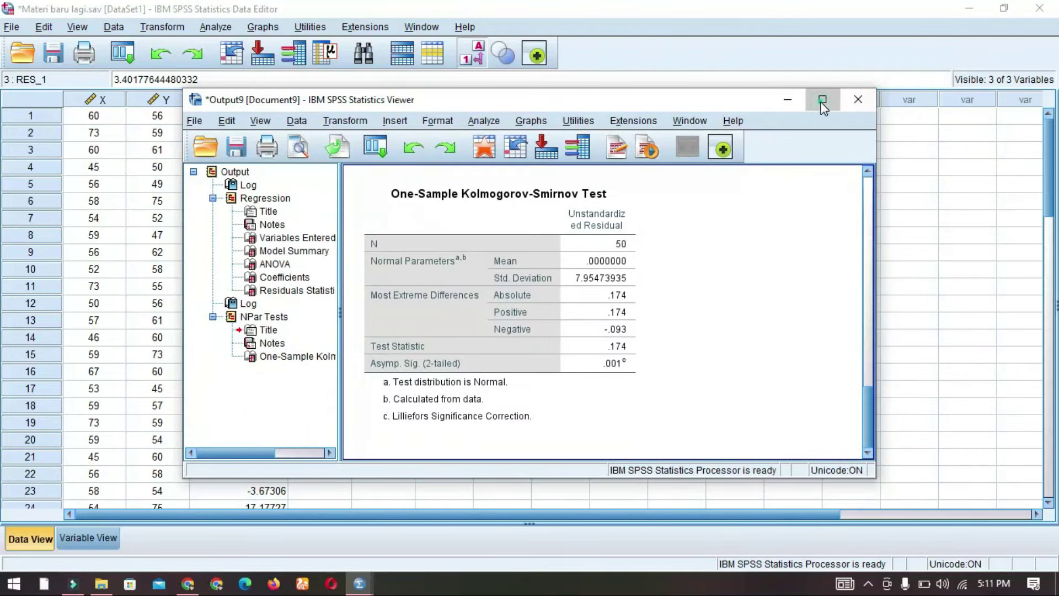
click(822, 99)
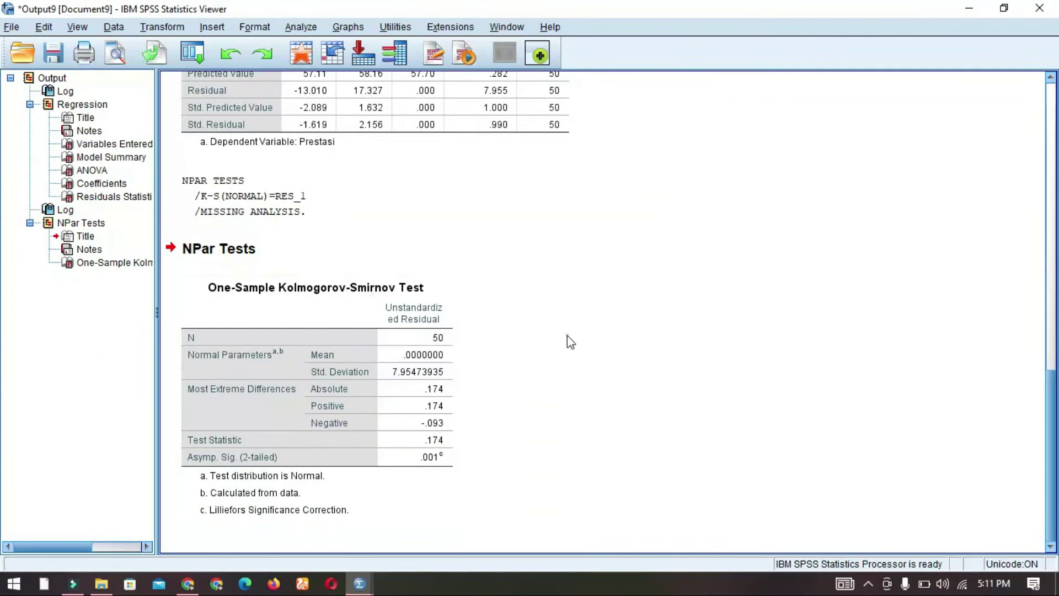
click(326, 349)
click(577, 350)
click(233, 367)
click(567, 372)
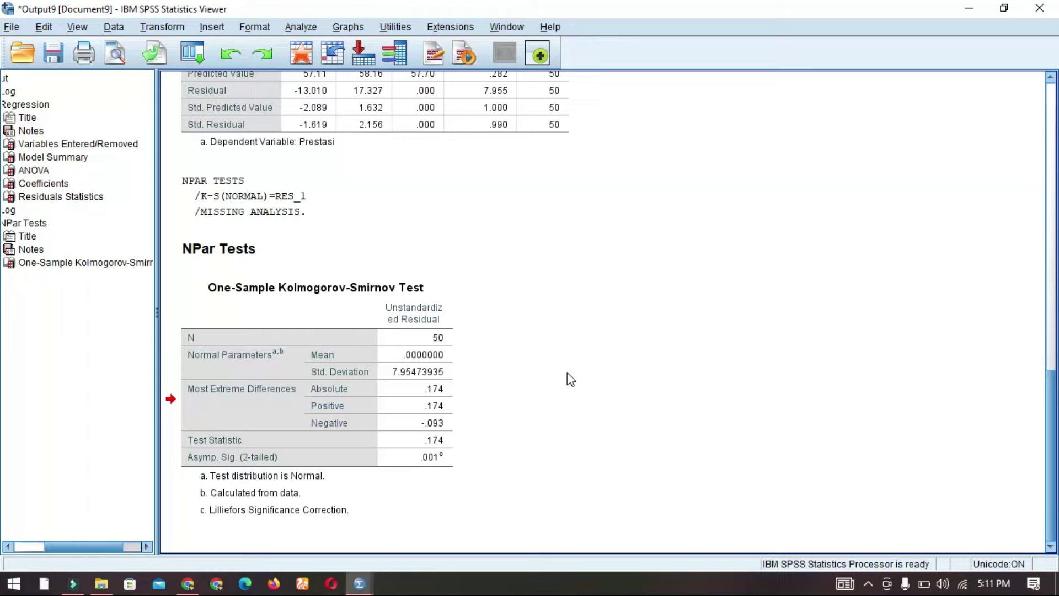
click(444, 370)
click(828, 390)
scroll(1048, 466, up, 3)
scroll(786, 438, down, 3)
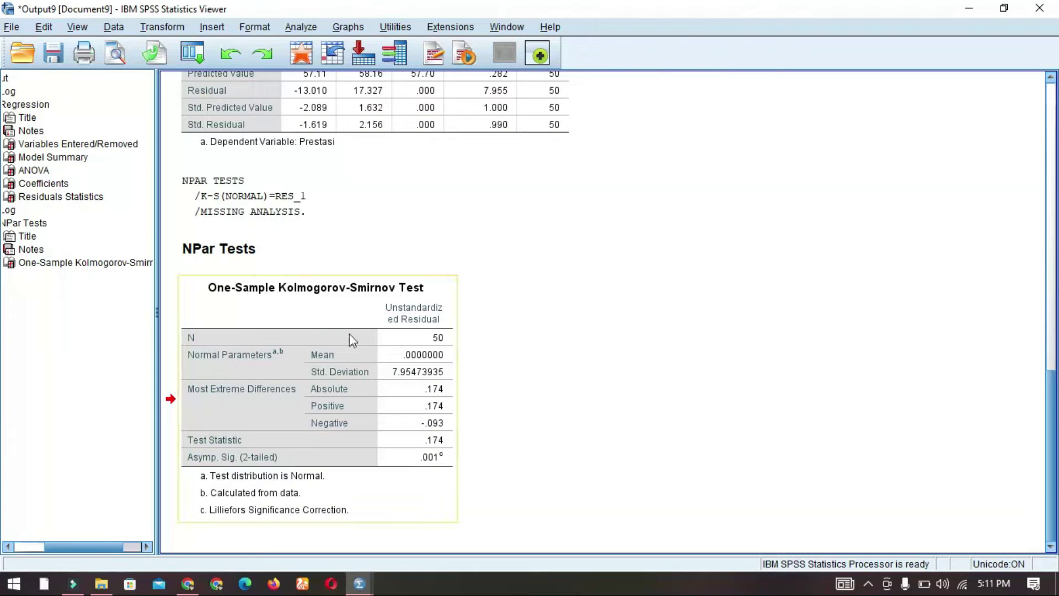
Step: Go back to the data values, briefly recheck the test output, and return to the RES_1 column
click(969, 10)
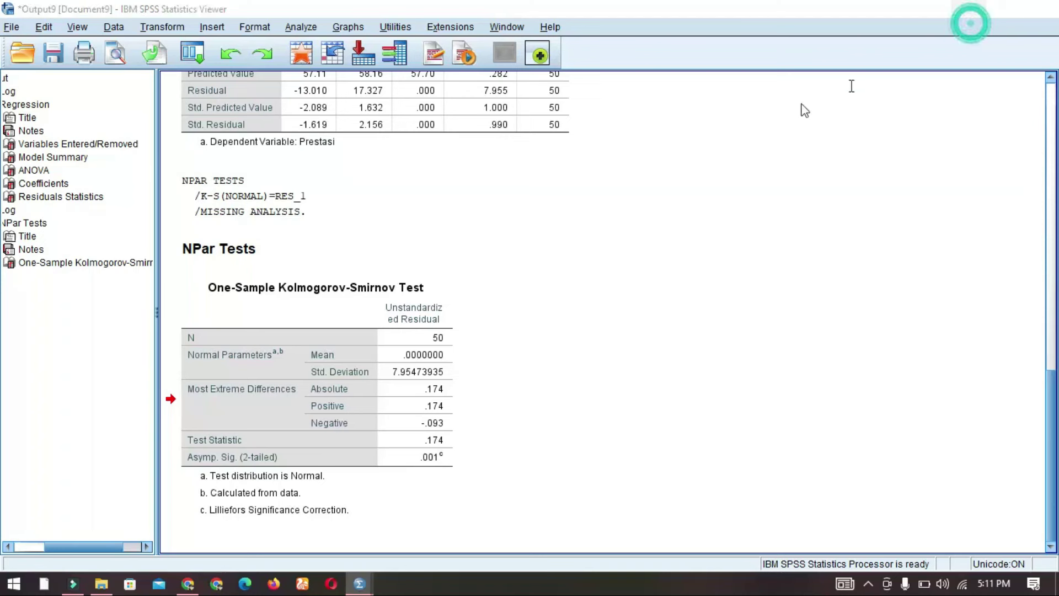
click(390, 266)
click(349, 270)
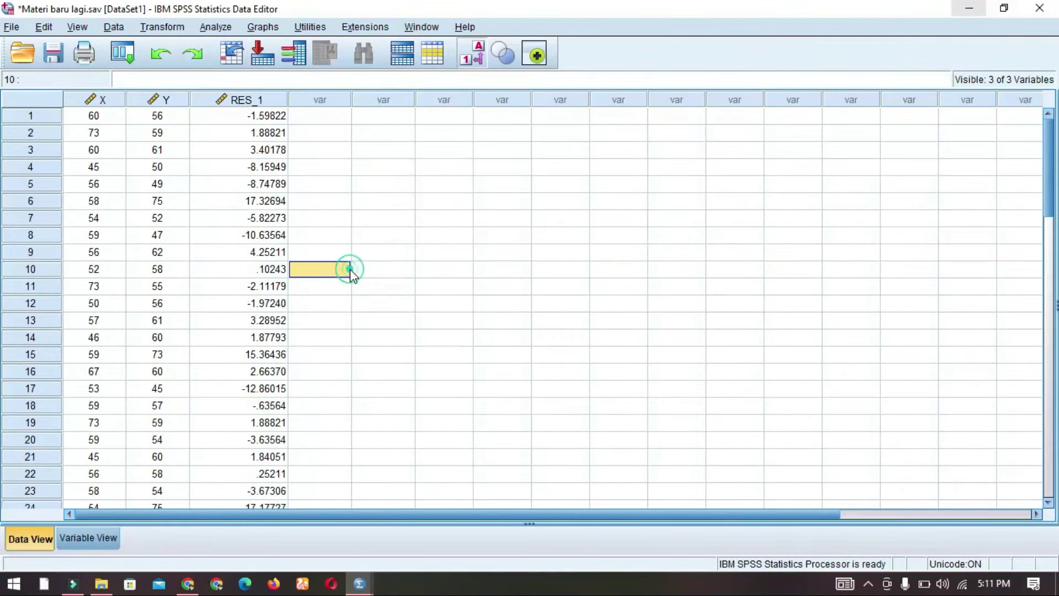
click(360, 583)
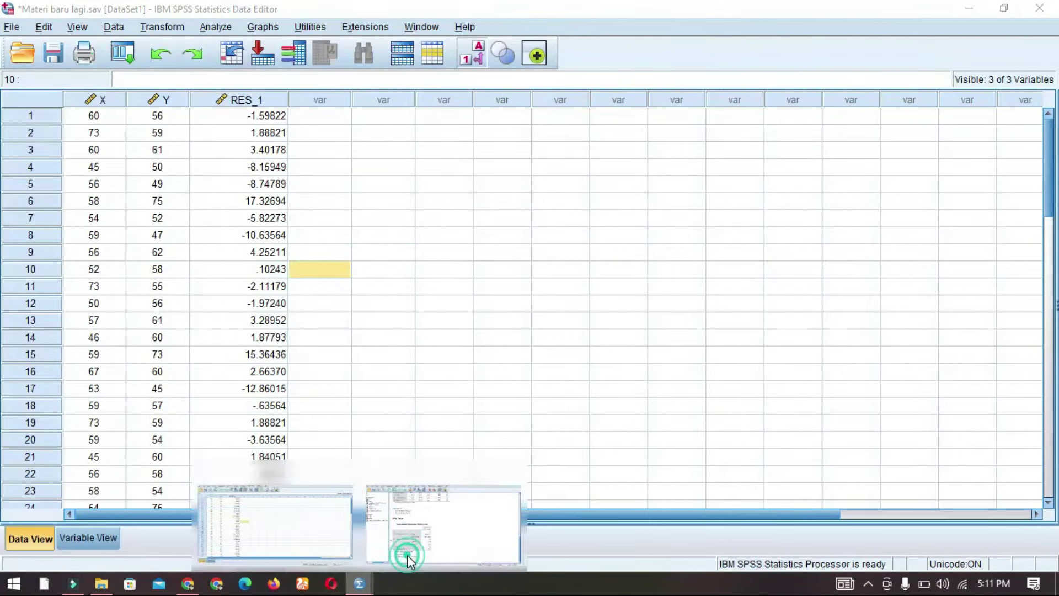
click(407, 554)
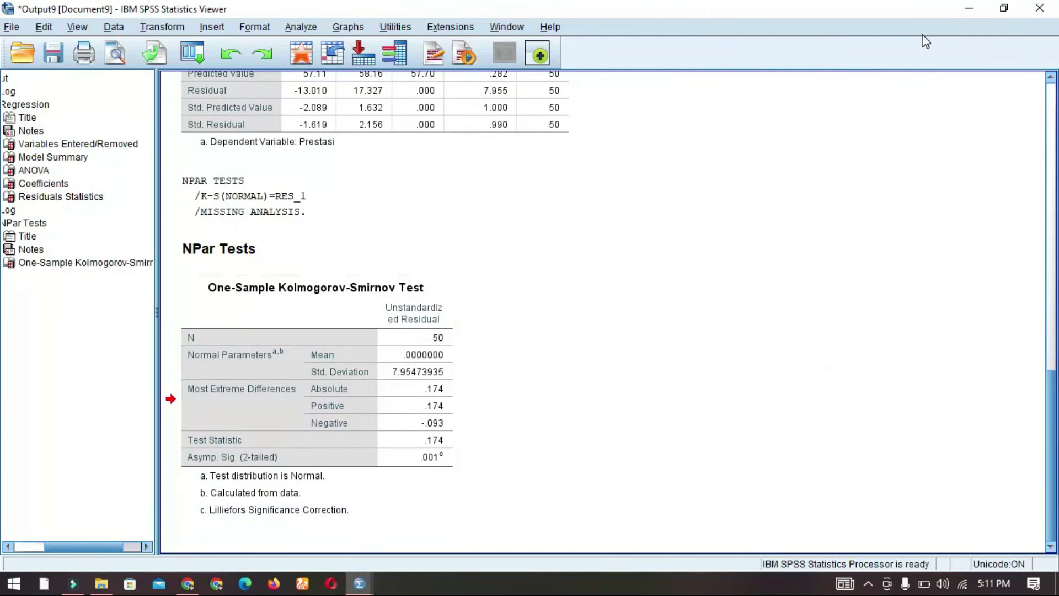
click(969, 9)
click(306, 188)
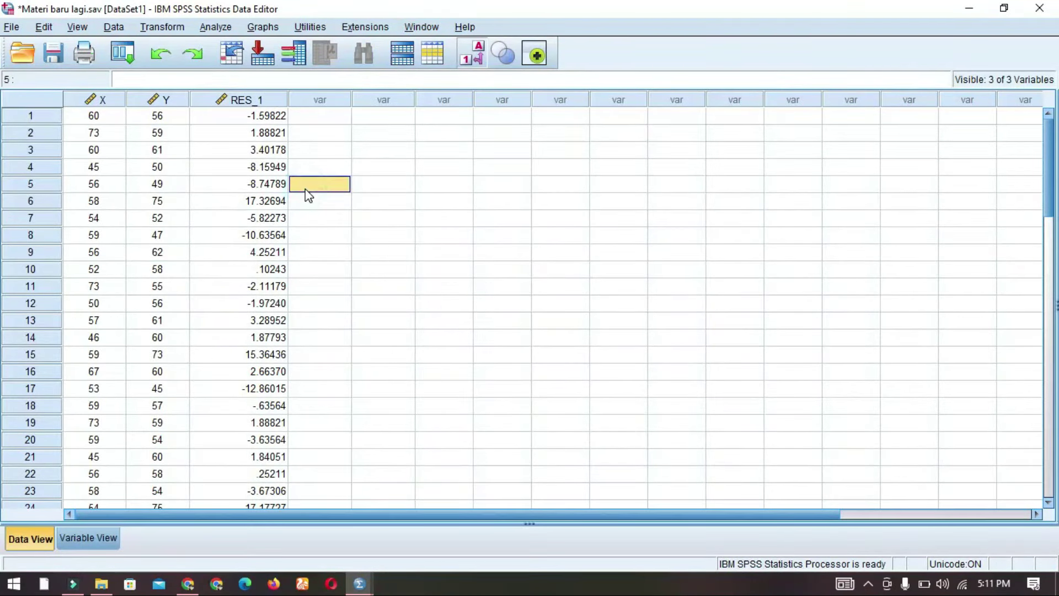
click(277, 186)
Step: Start computing a new variable with X1 as the target variable name
click(159, 29)
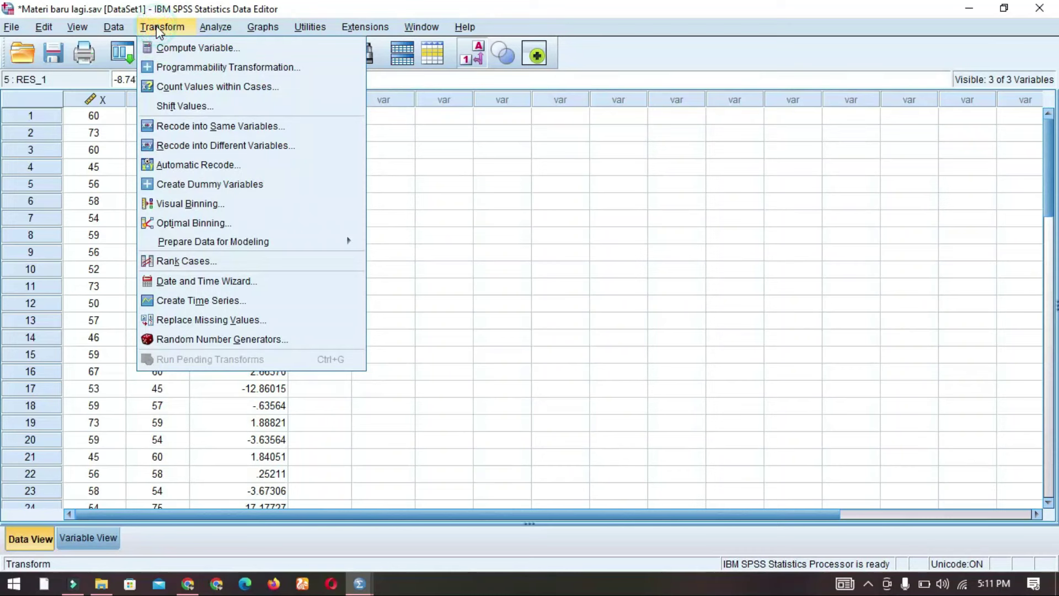
click(207, 53)
click(458, 214)
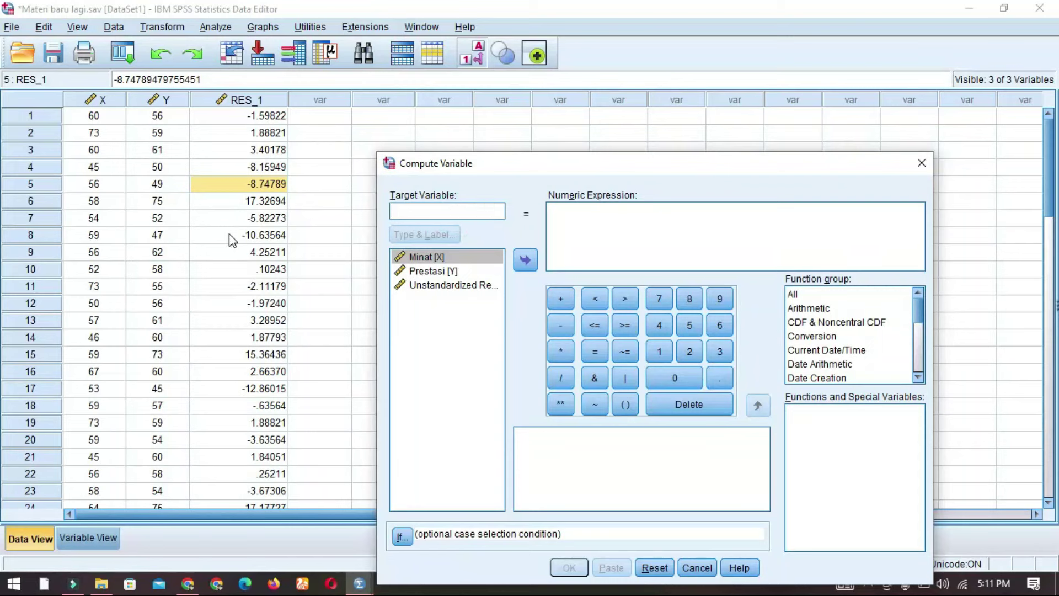
click(435, 211)
text(X1)
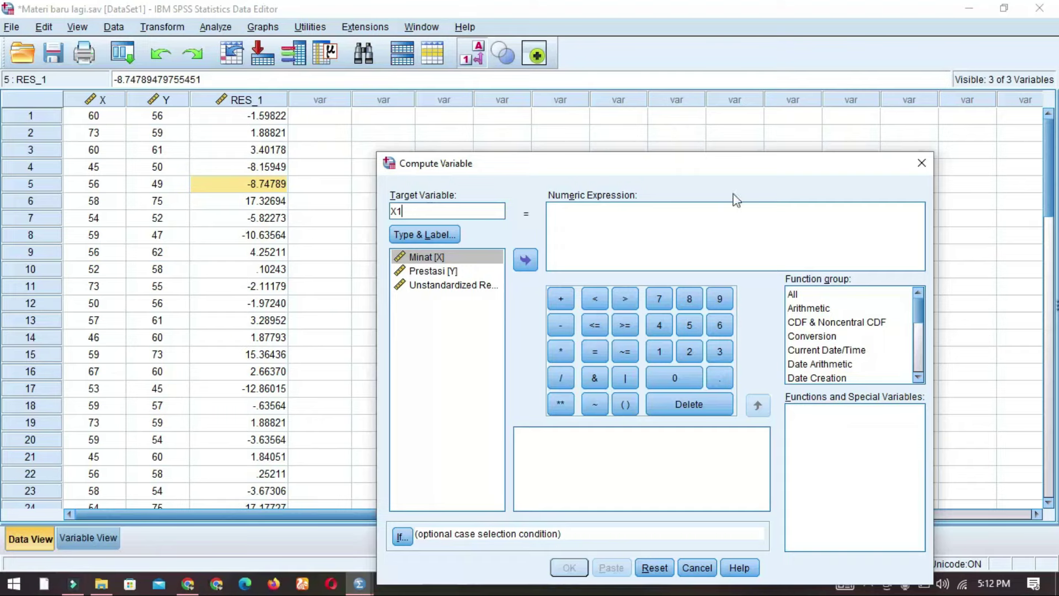
Step: Define the numeric expression as X-0.45*RES_1 and run the computation
click(455, 256)
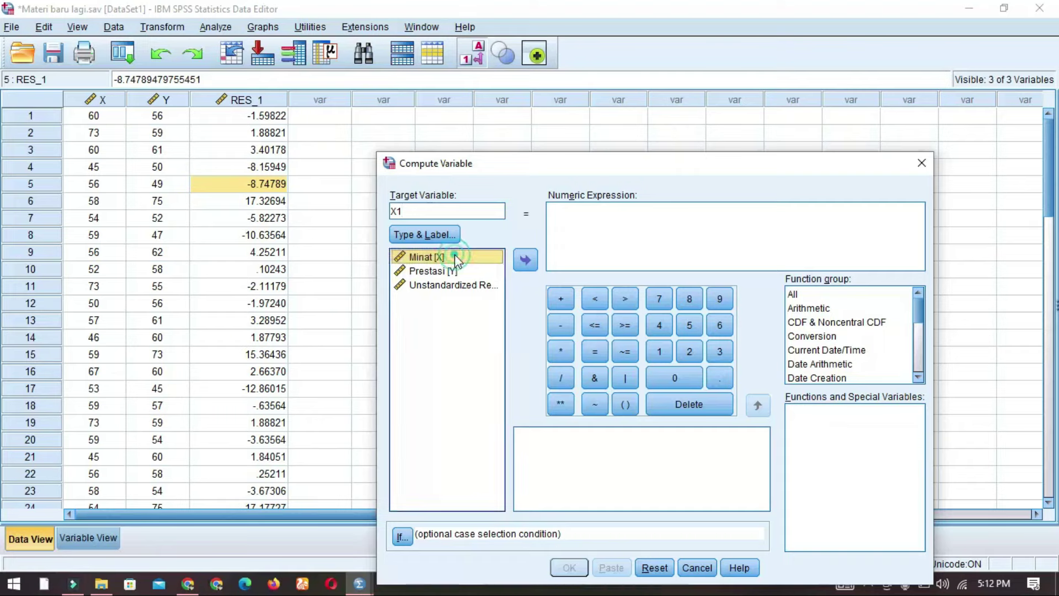
click(526, 261)
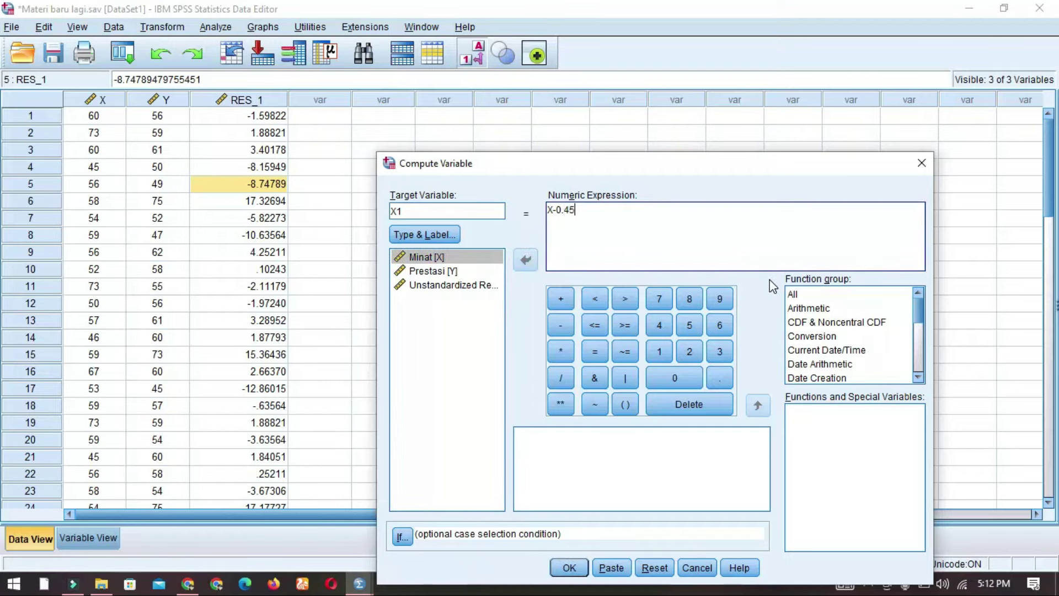
text(-0.45*)
click(445, 286)
click(526, 260)
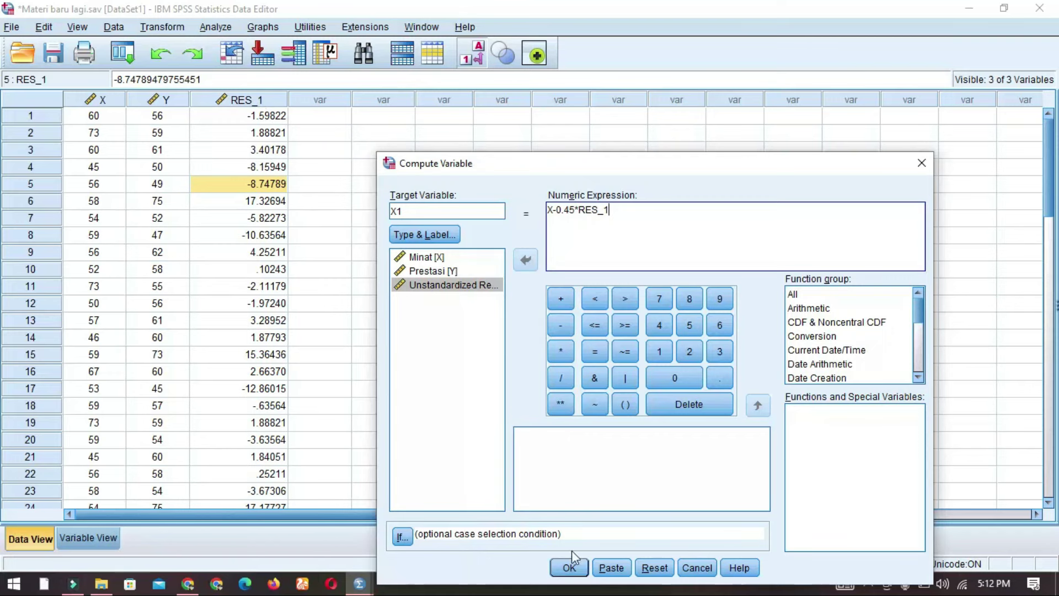
click(578, 567)
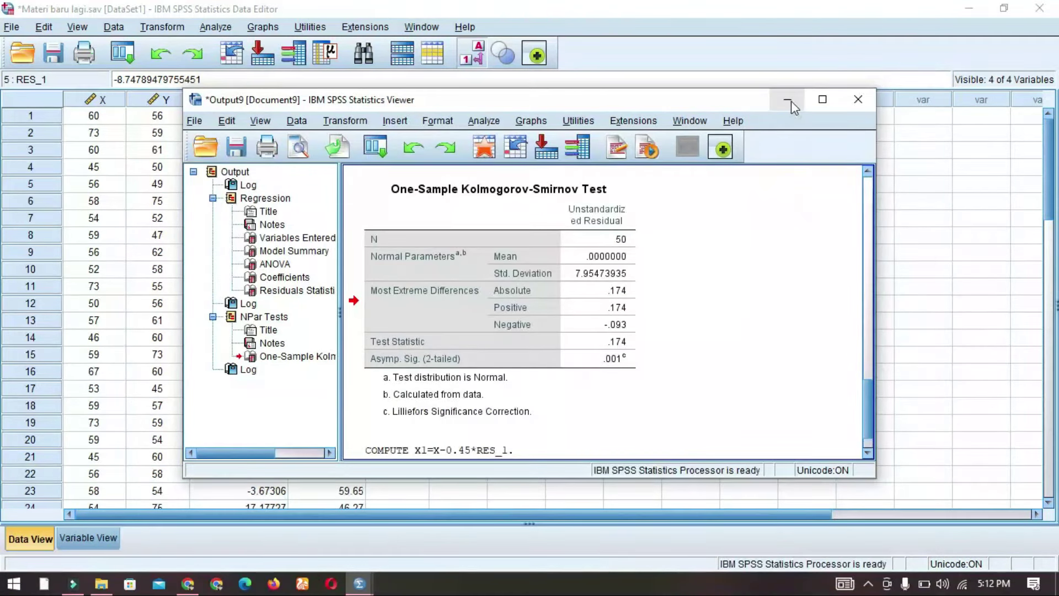
Step: Minimize the output and inspect the computed values in the X1 column
click(788, 101)
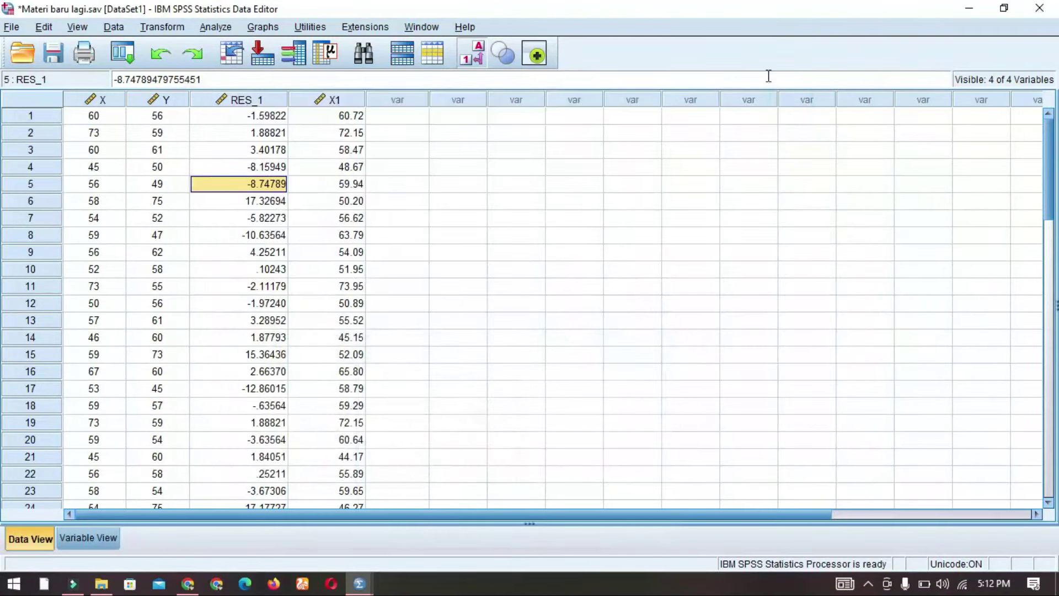
click(336, 133)
drag(345, 117, 345, 354)
click(331, 185)
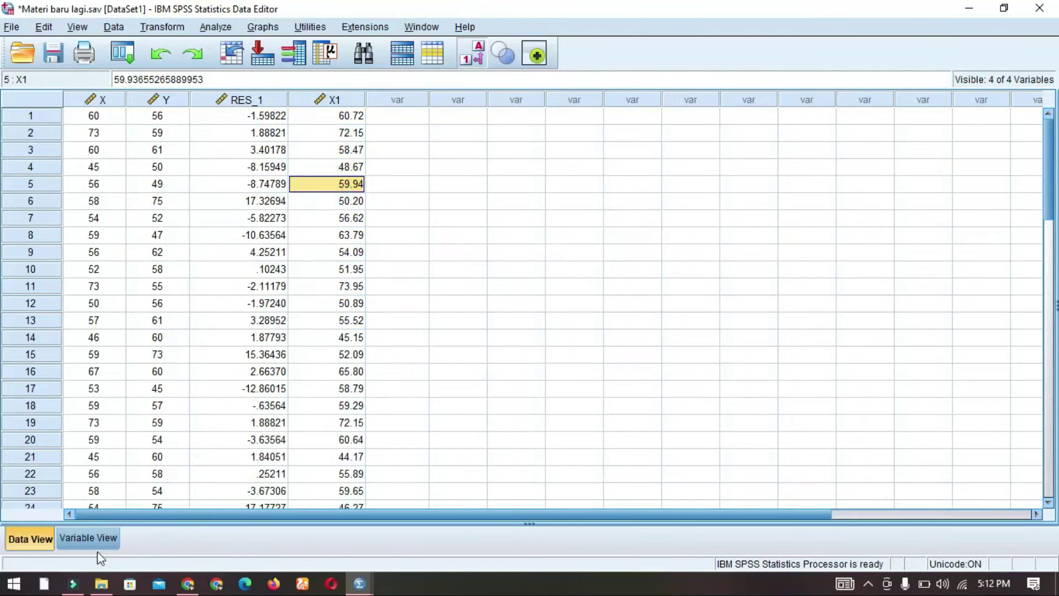
Step: Set the decimals of variable X1 to 0 in the variable definitions and return to the data values
click(88, 538)
click(293, 147)
text(0)
click(45, 537)
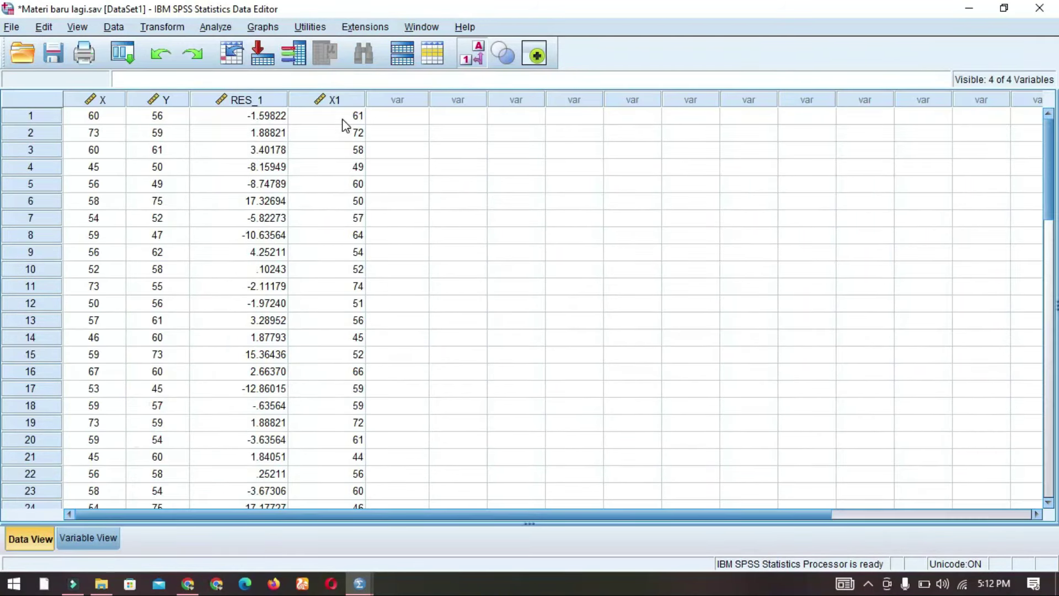
Step: Compare the original X values with the computed X1 values row by row in the data
click(103, 119)
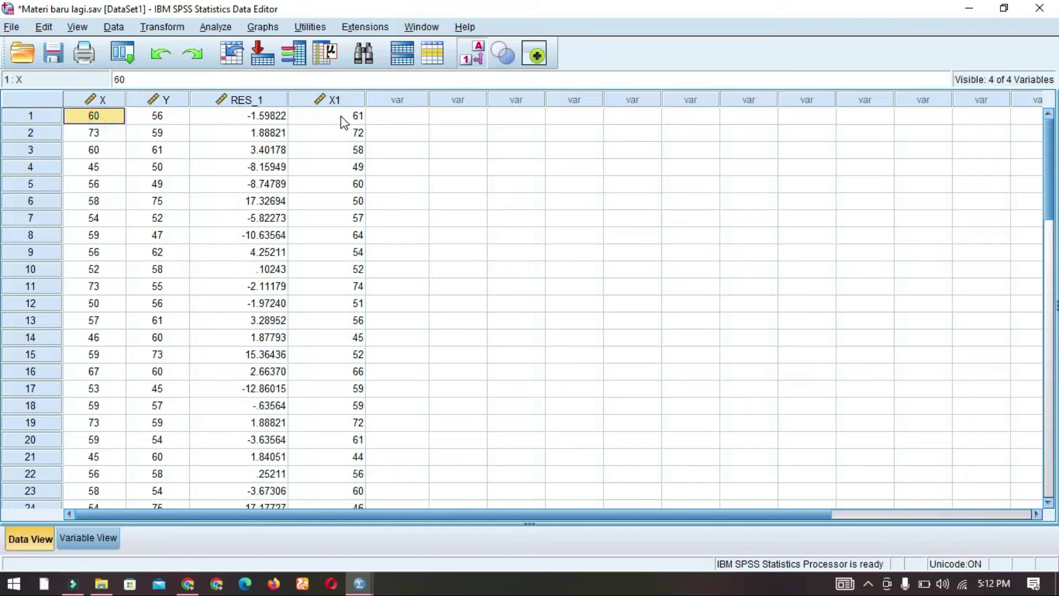
click(361, 118)
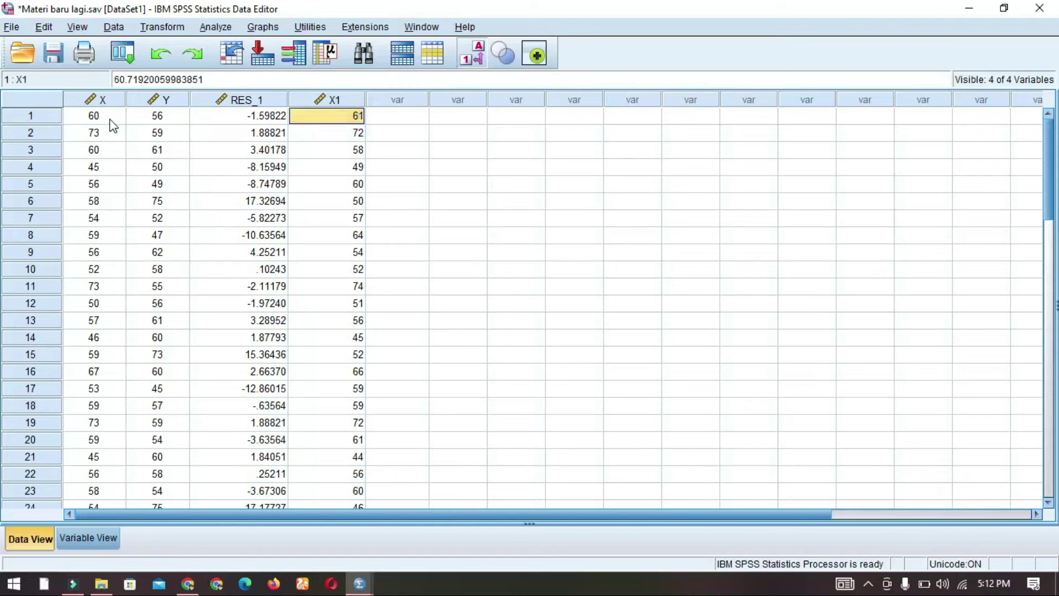
click(112, 119)
click(105, 134)
drag(107, 117, 97, 406)
drag(349, 113, 356, 461)
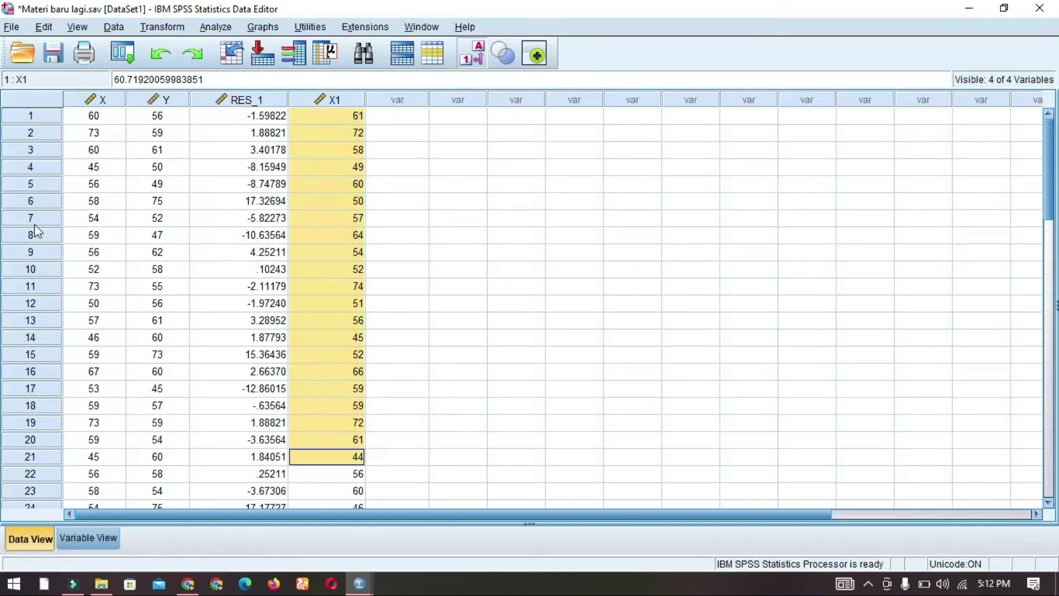
click(90, 116)
click(353, 114)
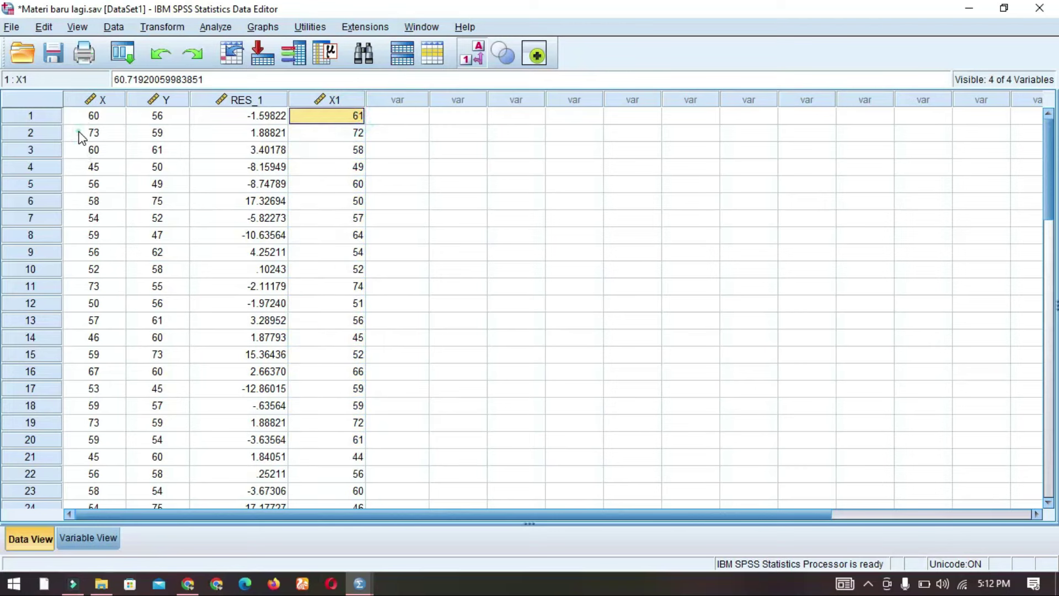
click(84, 133)
click(336, 135)
click(338, 150)
click(95, 152)
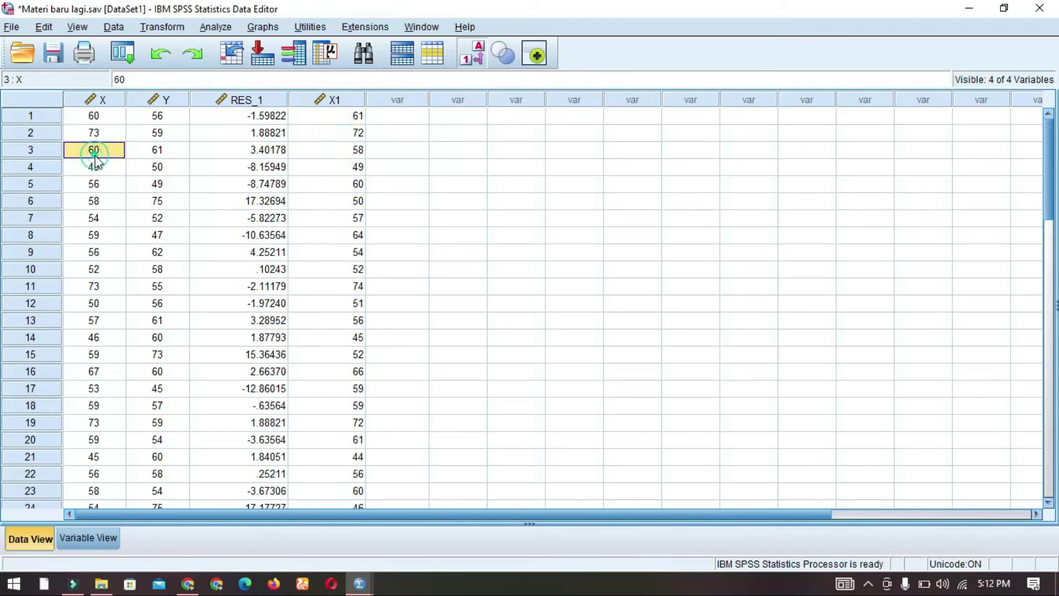
click(353, 168)
click(105, 167)
click(359, 218)
click(343, 150)
drag(336, 119, 331, 252)
click(331, 303)
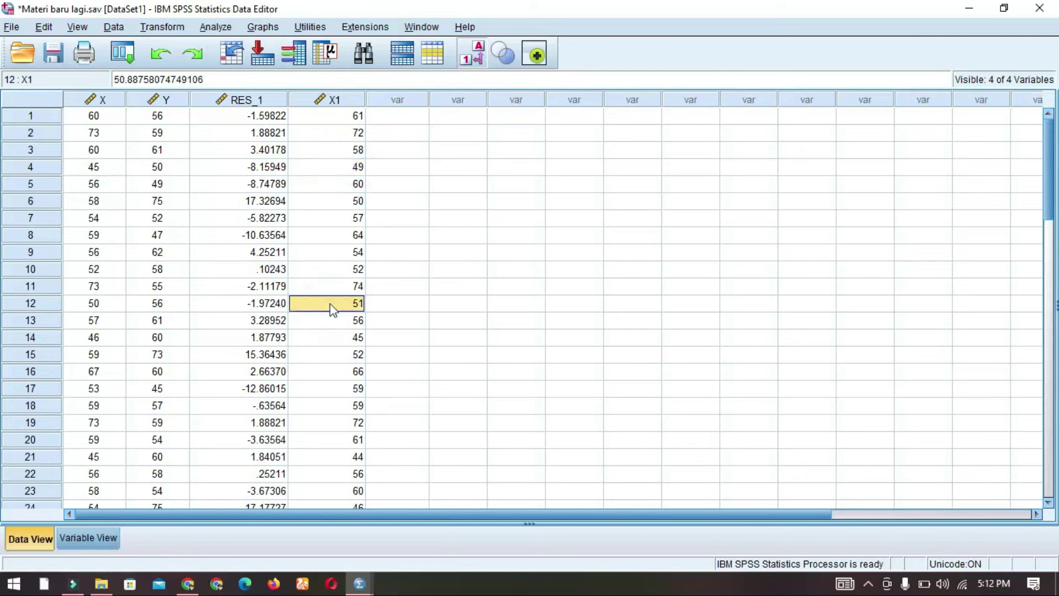
drag(81, 123, 111, 371)
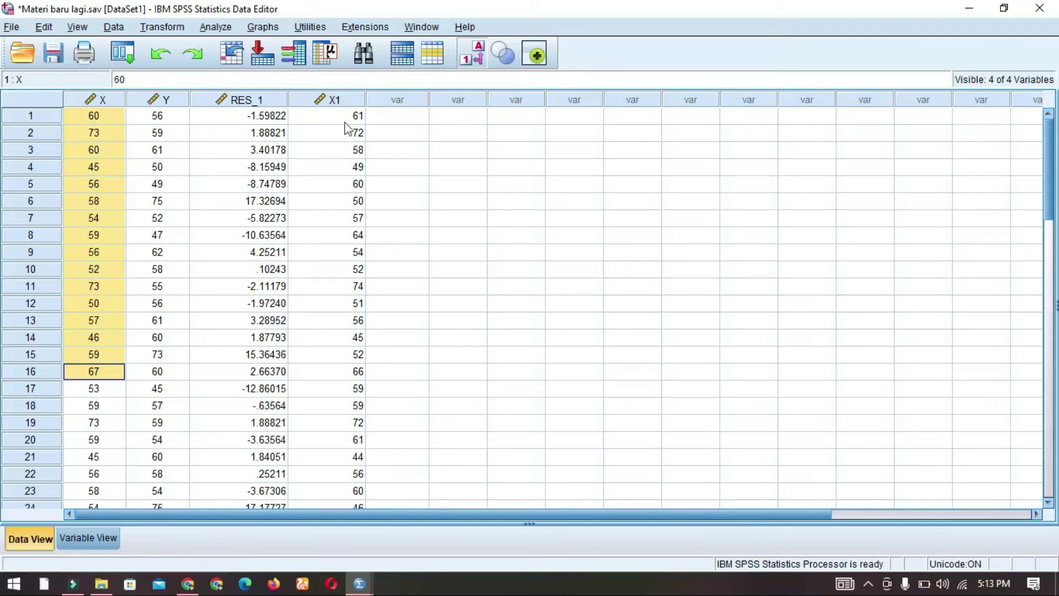
drag(355, 121, 349, 371)
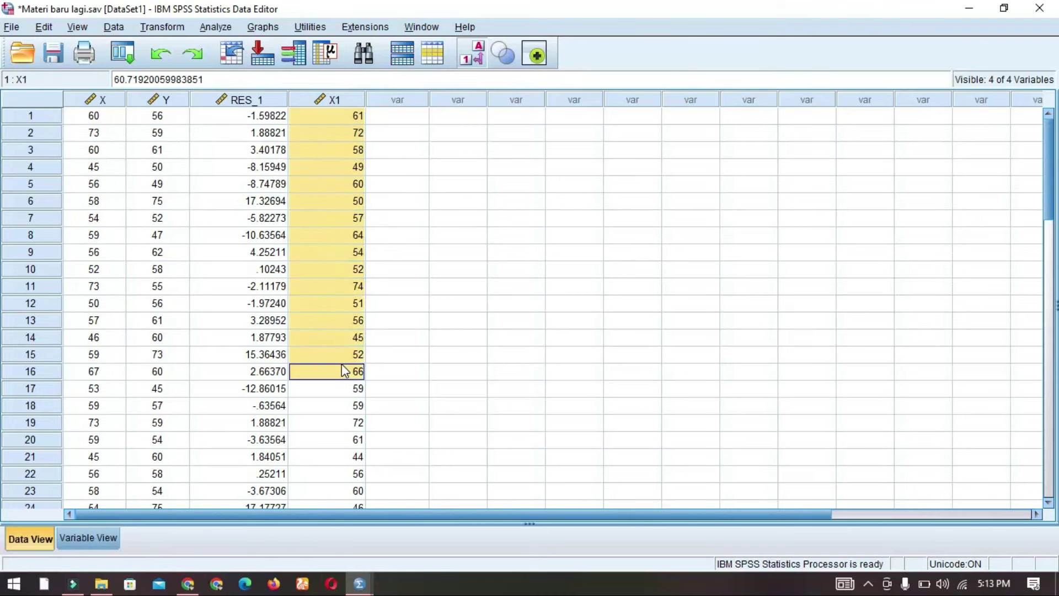
click(320, 169)
click(331, 144)
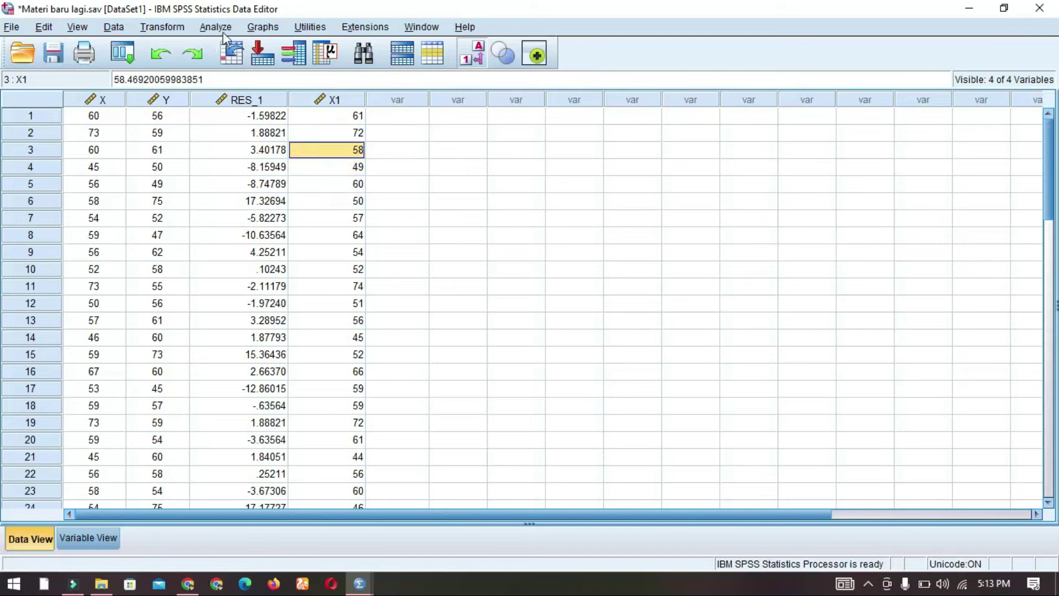
click(340, 195)
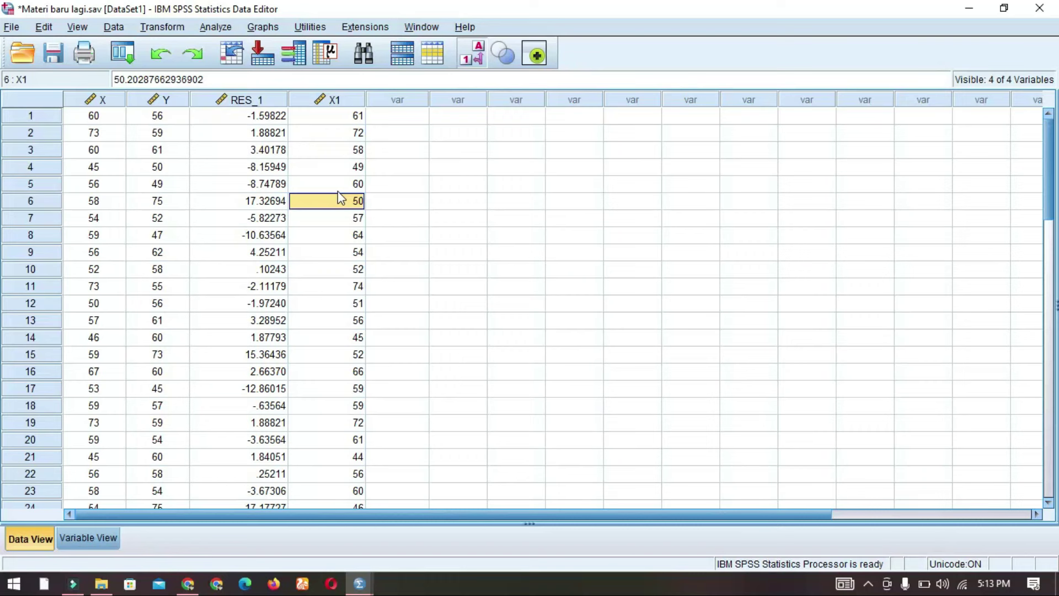
click(330, 136)
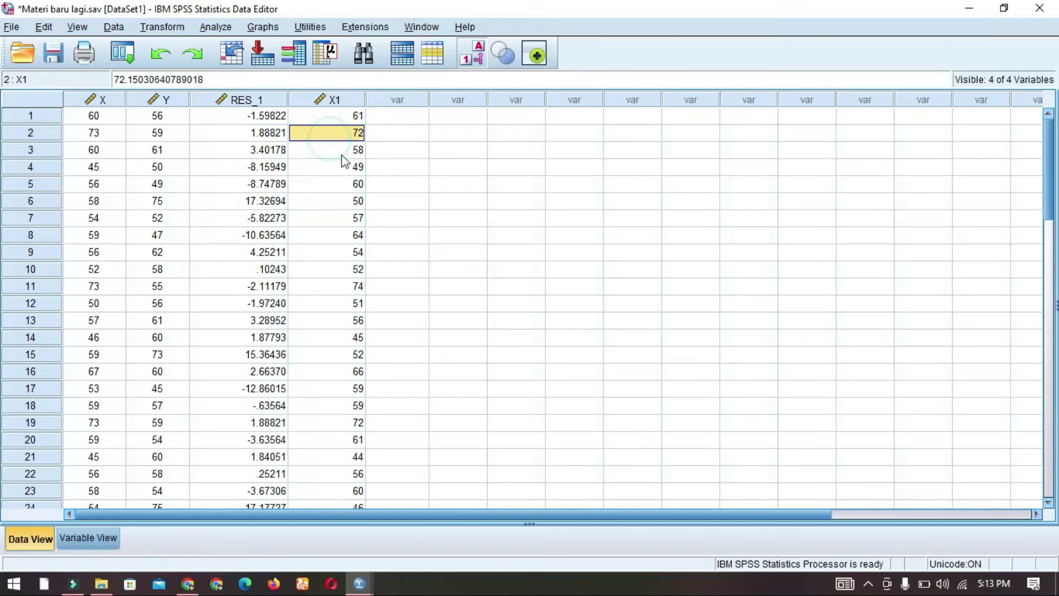
Step: Set up a linear regression of Prestasi [Y] with X1 replacing Minat [X] as the independent variable
click(215, 26)
mouse_move(325, 209)
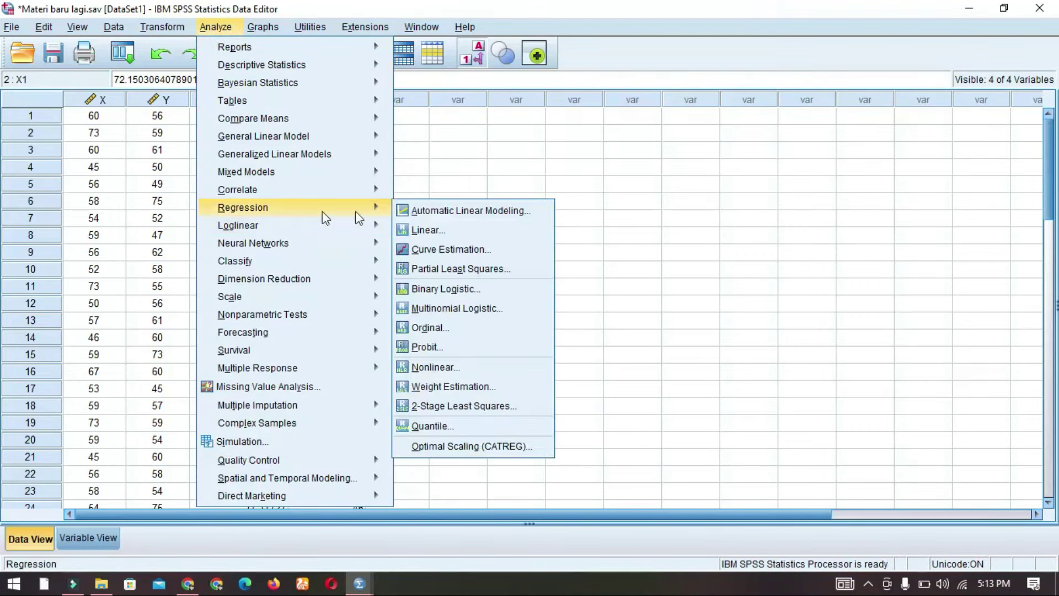
click(423, 228)
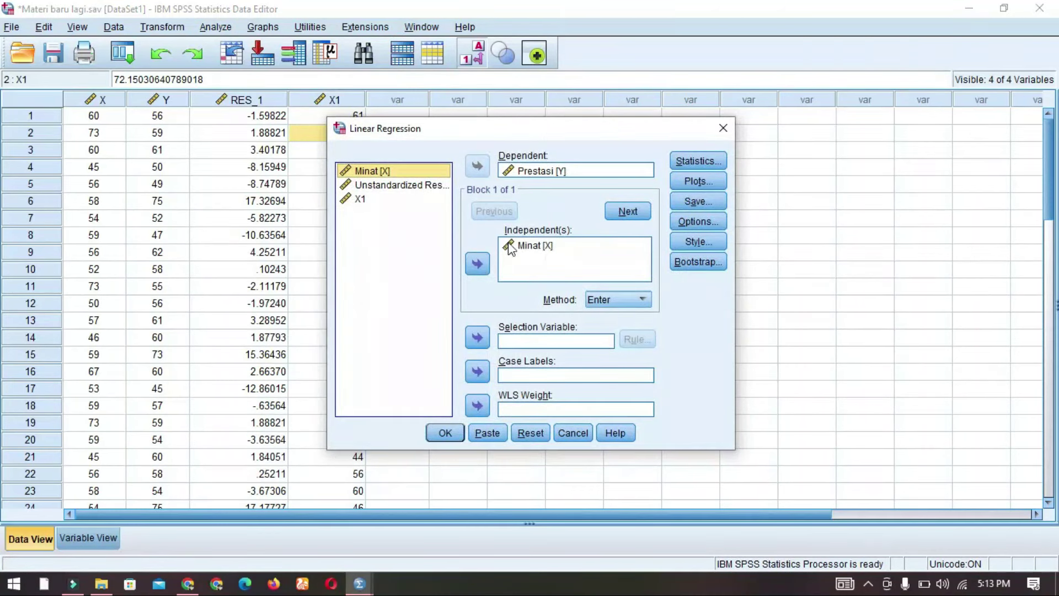
click(531, 246)
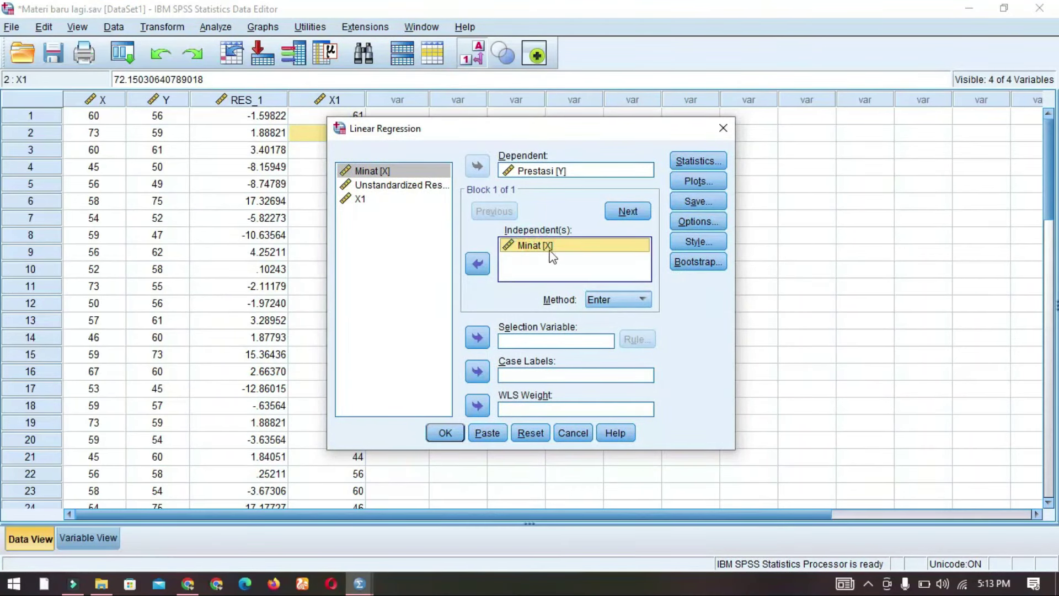
click(477, 264)
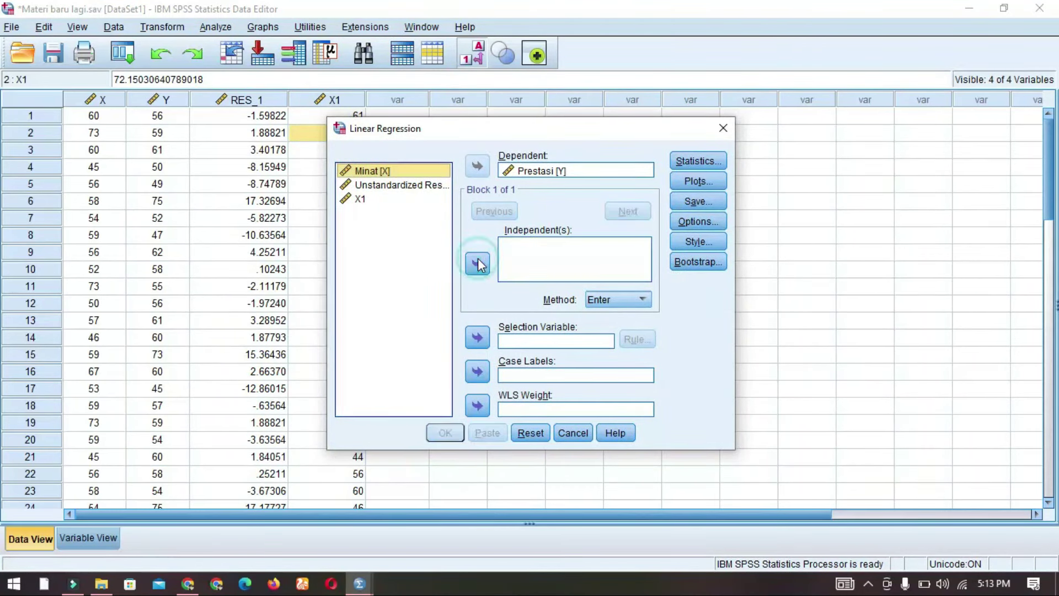
click(380, 199)
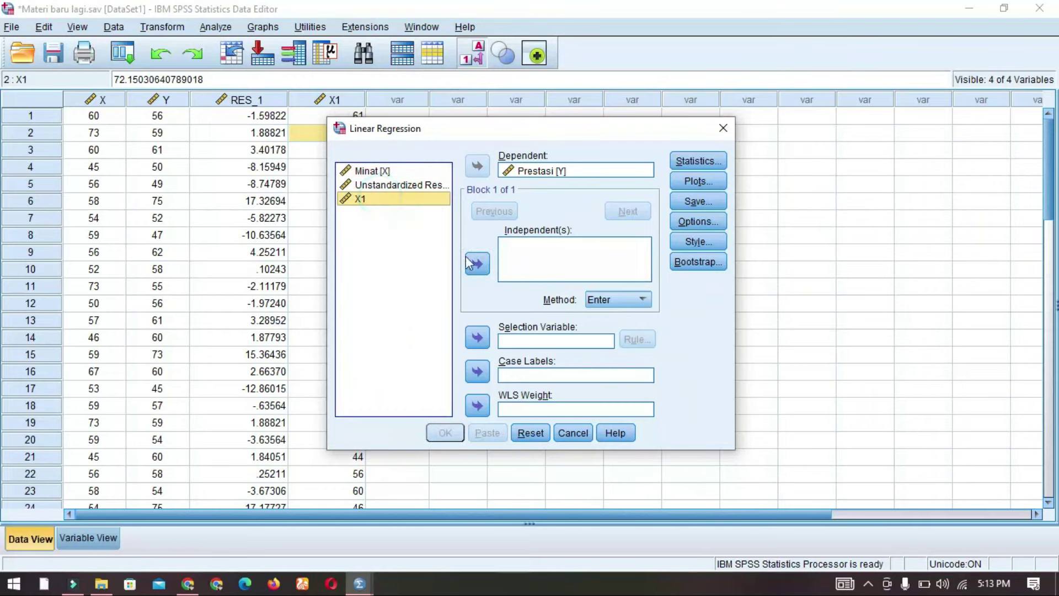
click(477, 263)
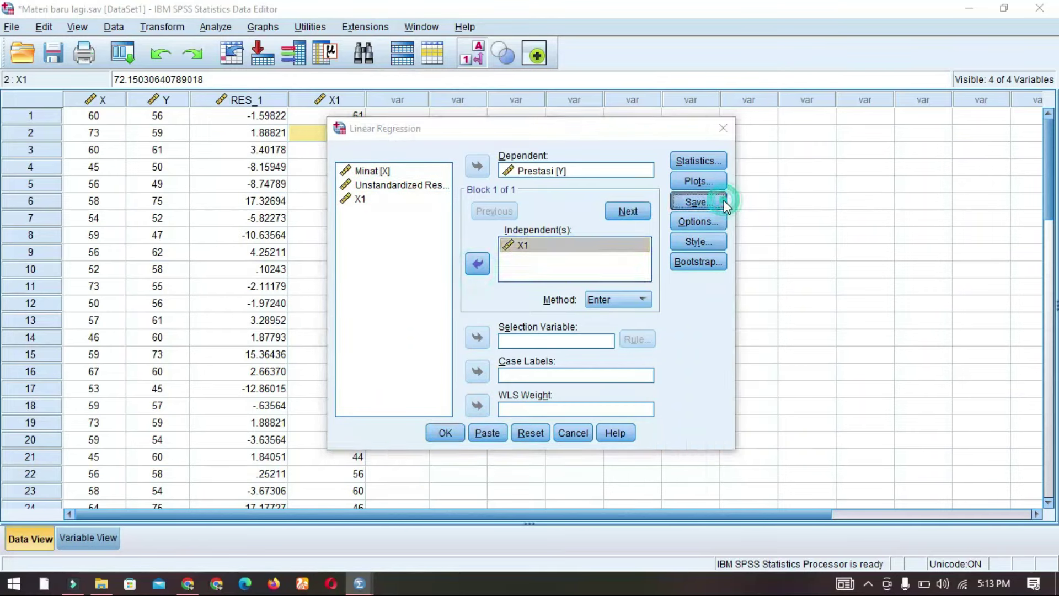
Step: Keep unstandardized residuals as the saved output of the regression and run it
click(724, 201)
click(558, 107)
click(479, 498)
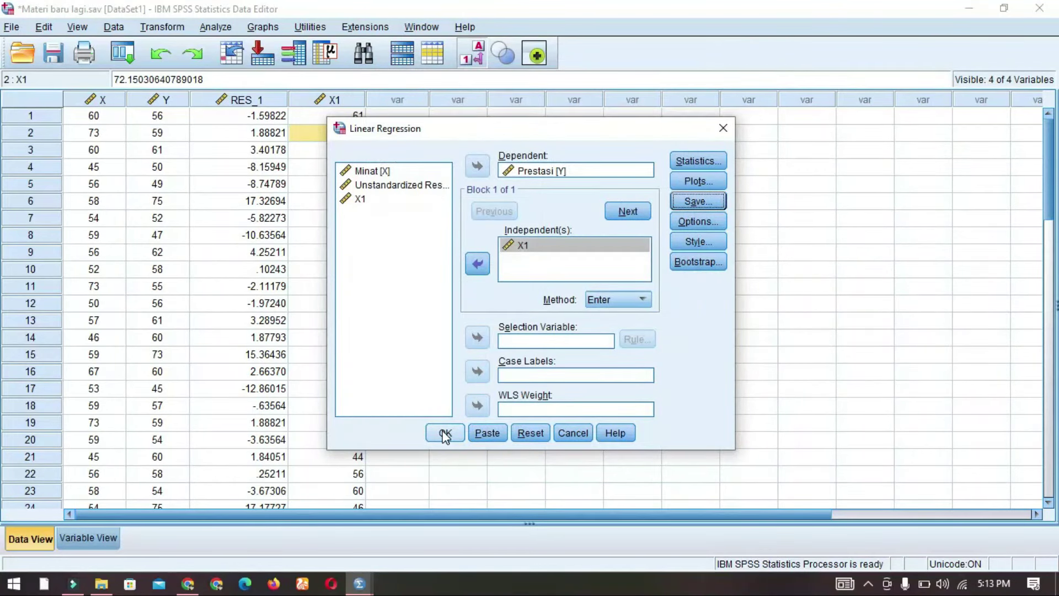
click(446, 433)
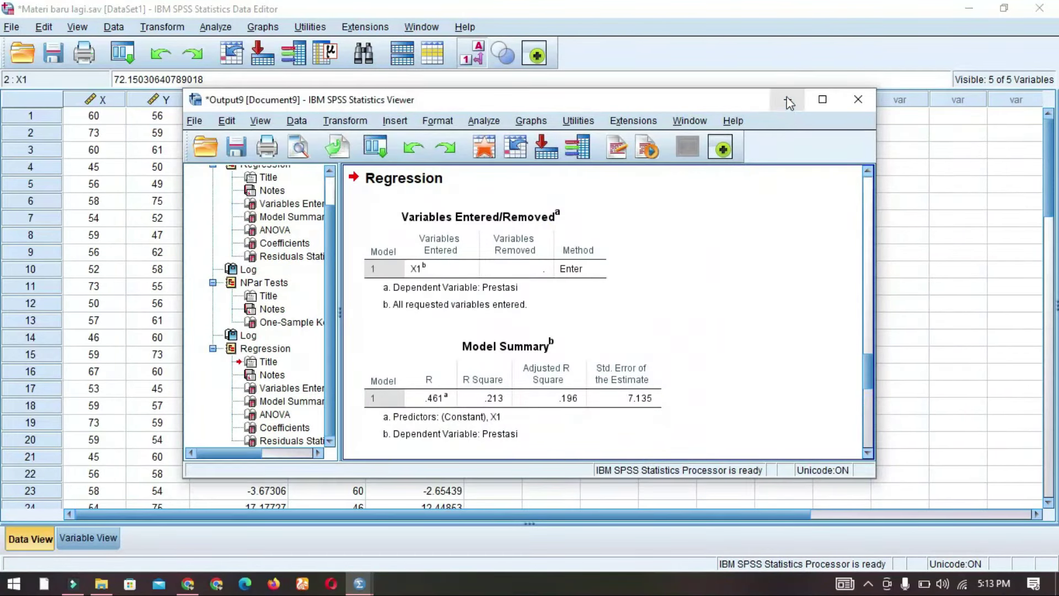
Step: Minimize the output and inspect the new residual values in the RES_2 column
click(788, 100)
drag(425, 113, 452, 422)
click(502, 285)
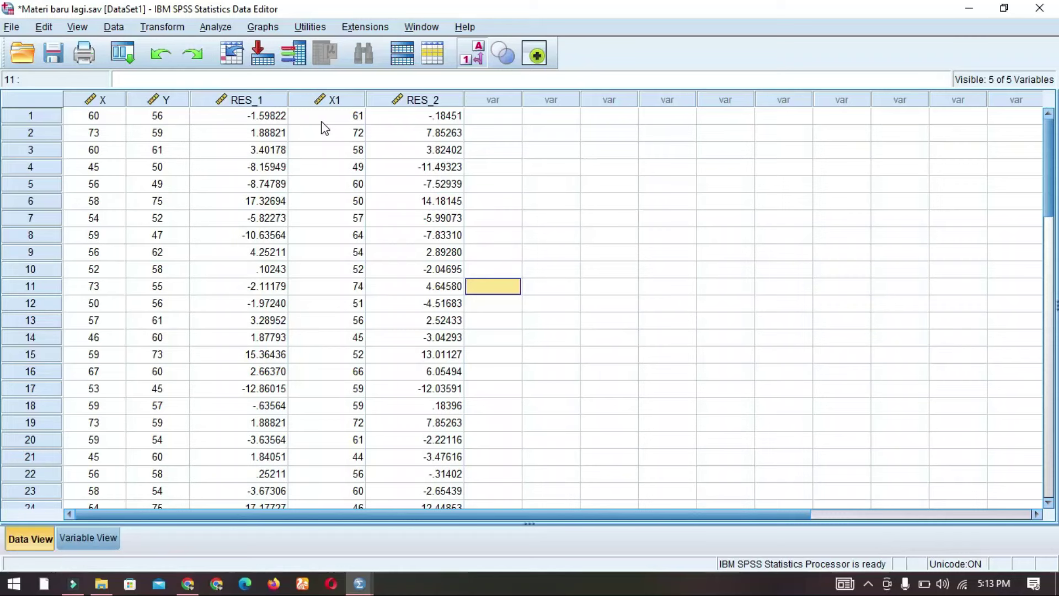
Step: Compare the X, Y, RES_1 and X1 values with the RES_2 residuals in the data
drag(331, 123, 346, 282)
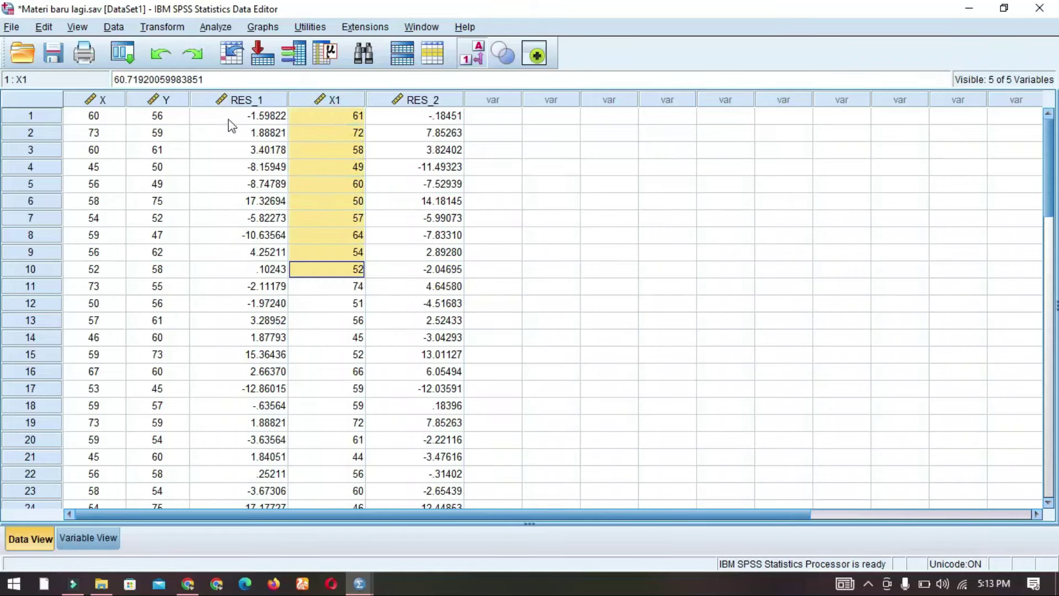
drag(229, 119, 246, 163)
drag(90, 118, 178, 168)
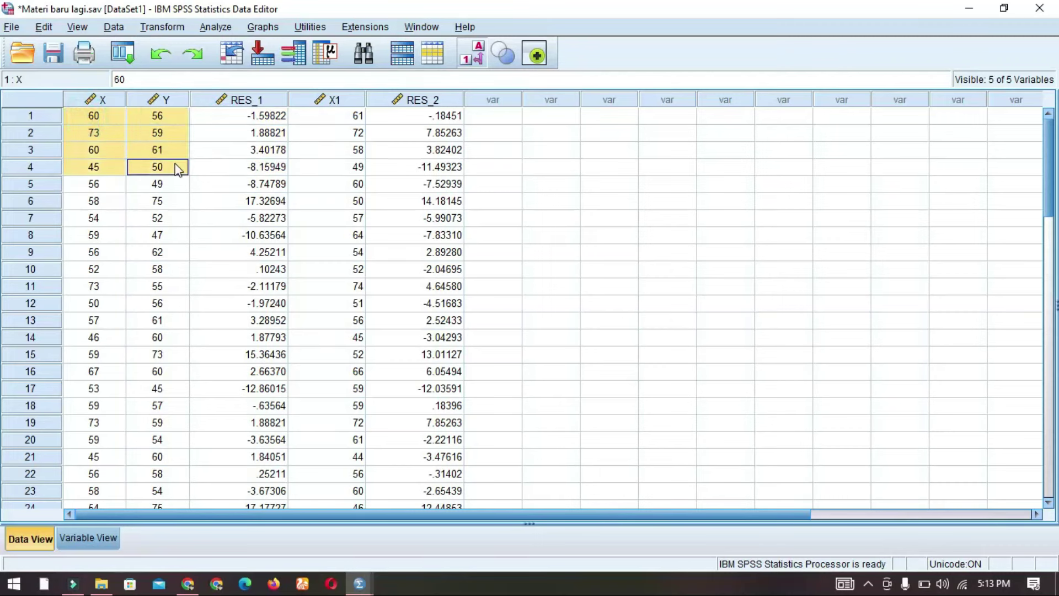
drag(448, 119, 451, 186)
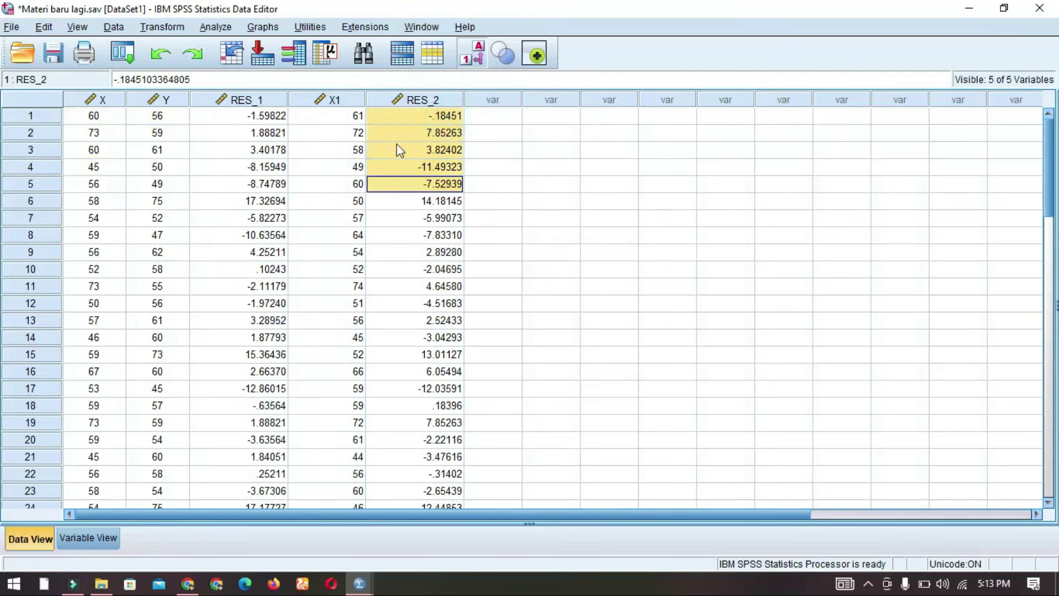
drag(349, 117, 351, 150)
drag(165, 117, 180, 201)
click(325, 187)
click(418, 204)
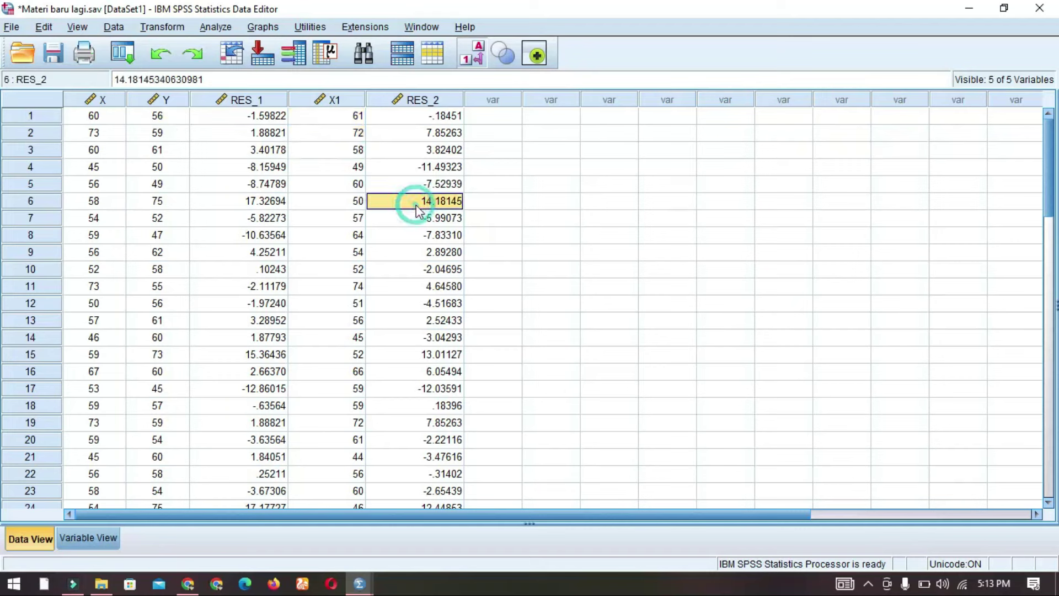
drag(444, 121, 439, 442)
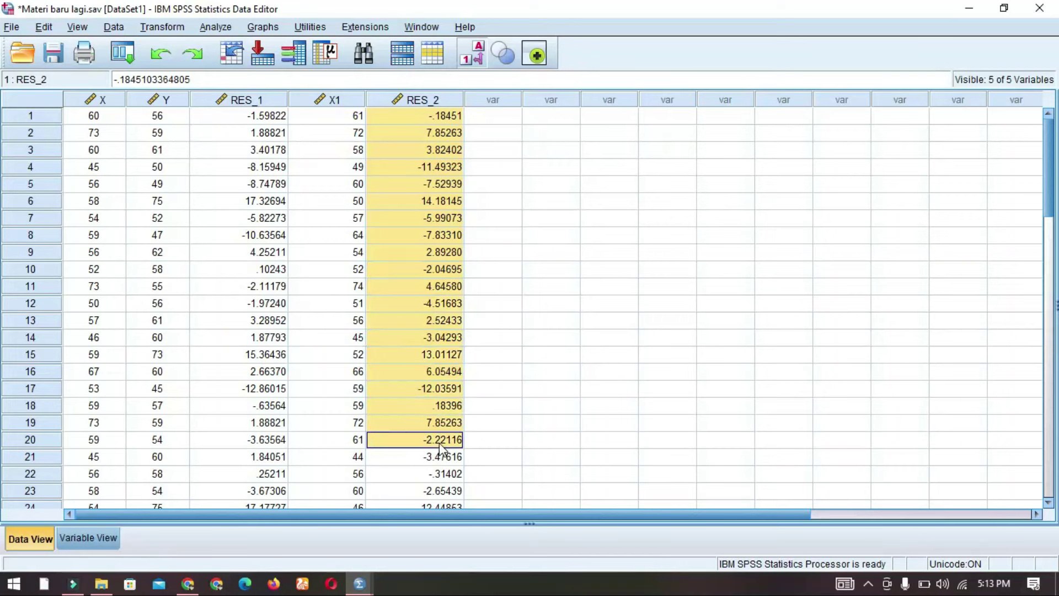
click(477, 389)
click(425, 220)
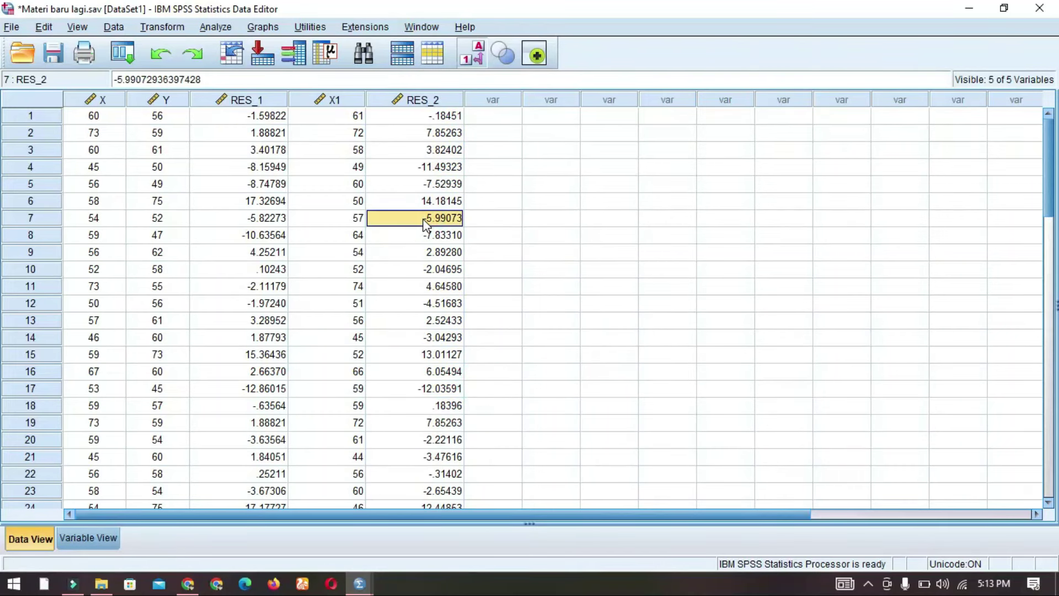
click(416, 273)
Step: Run a One-Sample Kolmogorov-Smirnov test against the normal distribution with RES_2 replacing the first unstandardized residual as test variable
click(215, 27)
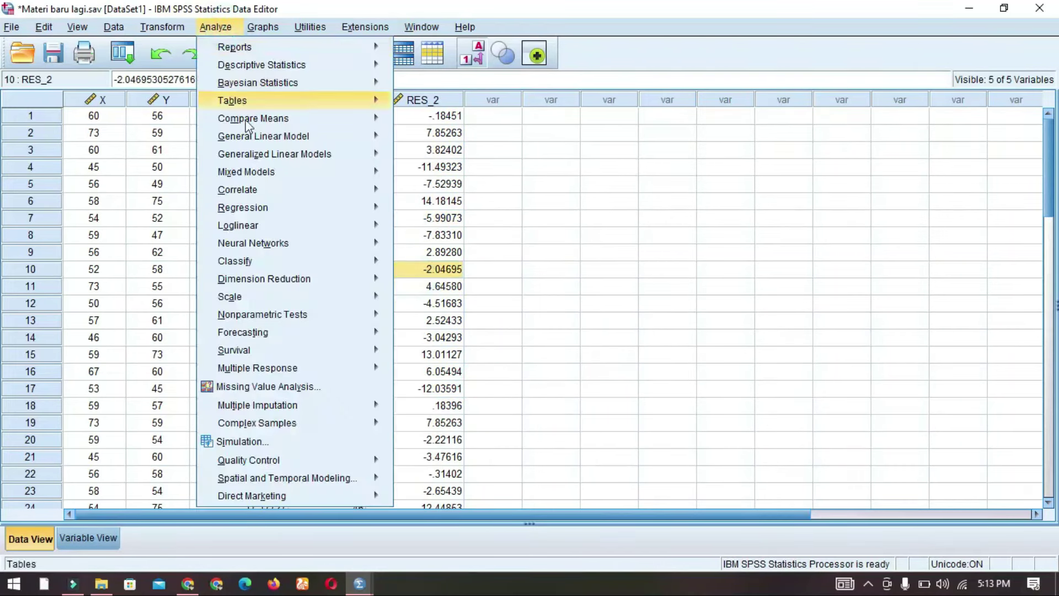
mouse_move(367, 316)
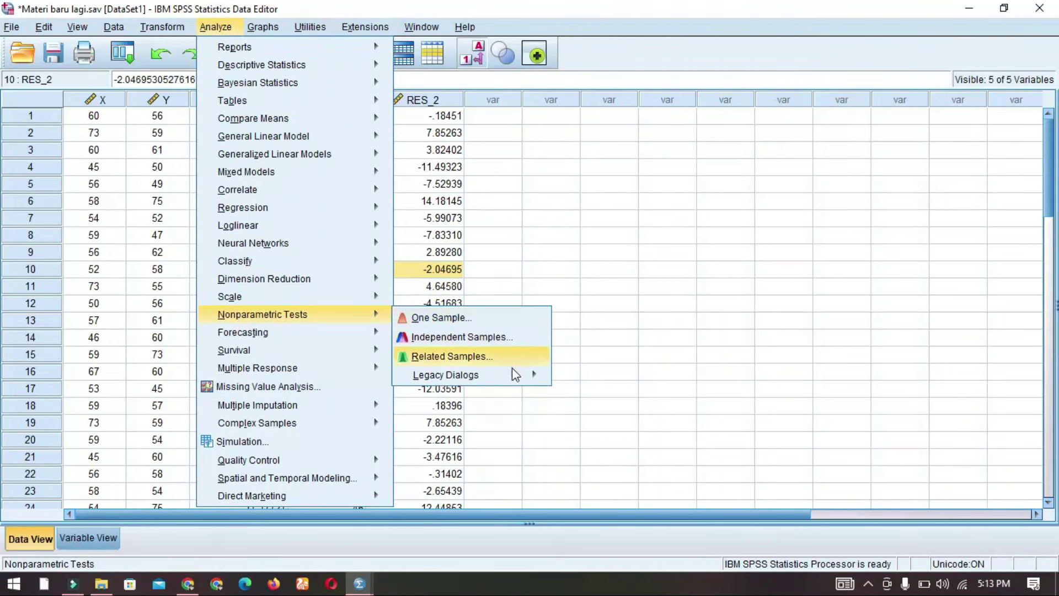
mouse_move(532, 375)
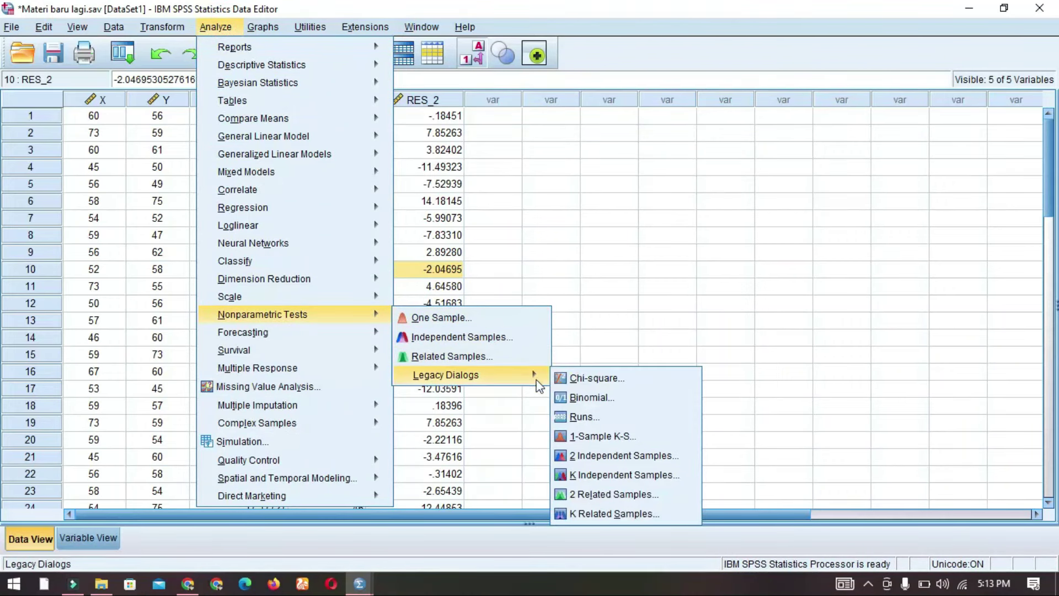
click(637, 441)
click(572, 207)
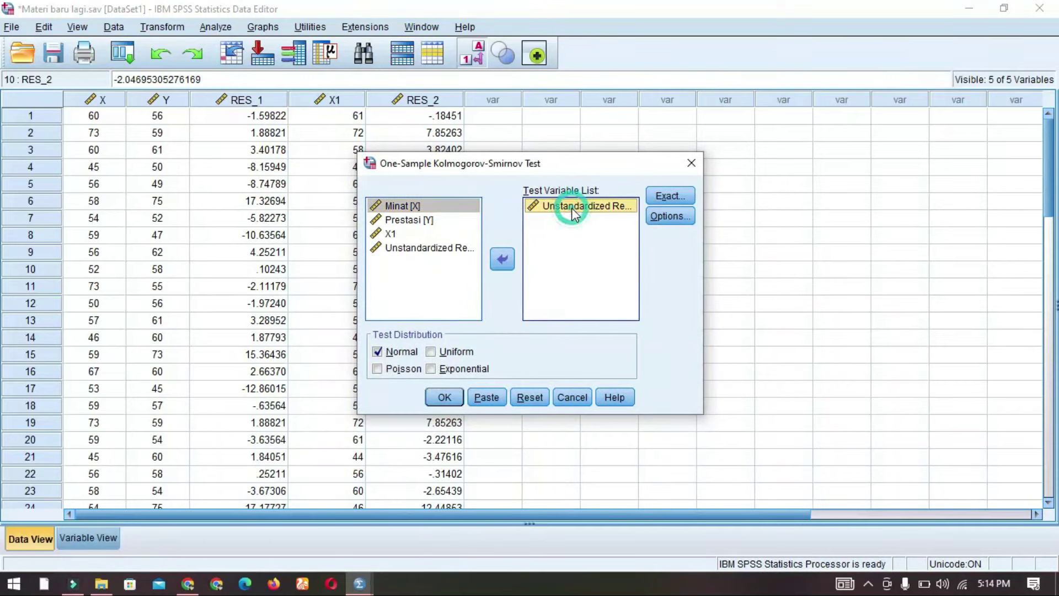
click(502, 259)
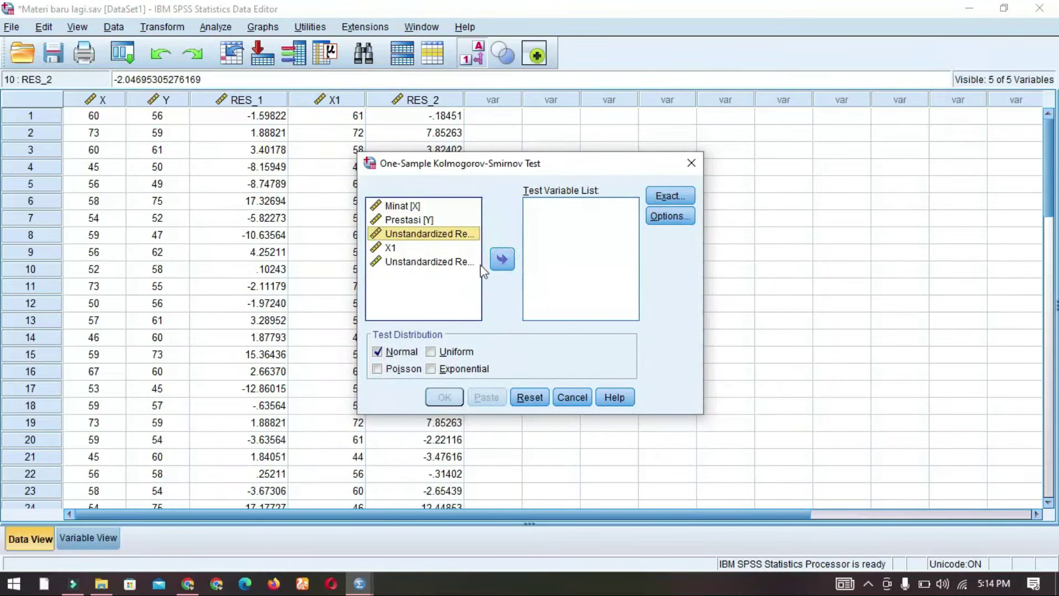
click(461, 262)
click(500, 261)
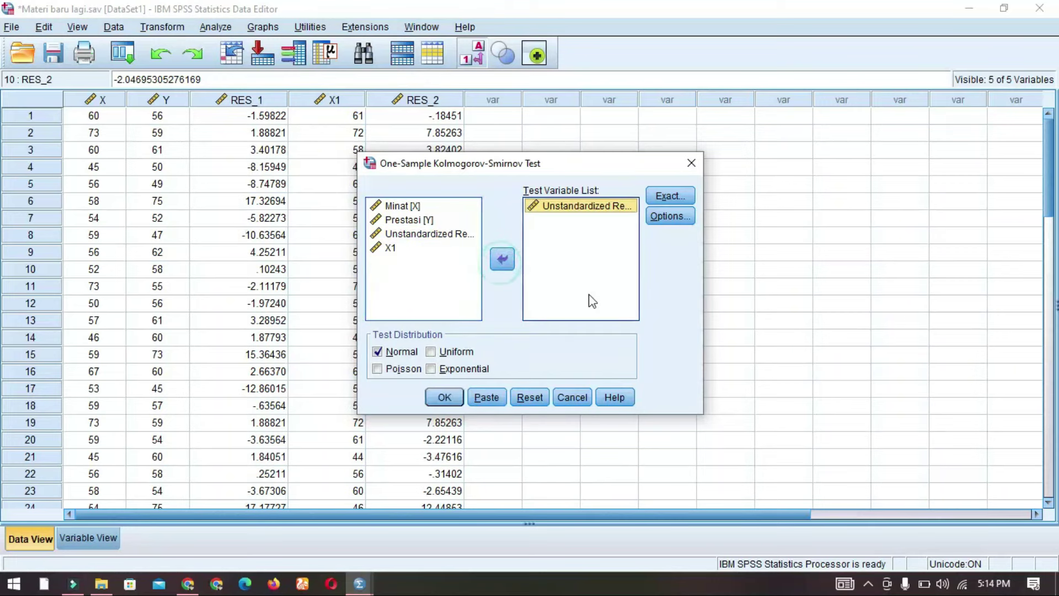
click(446, 398)
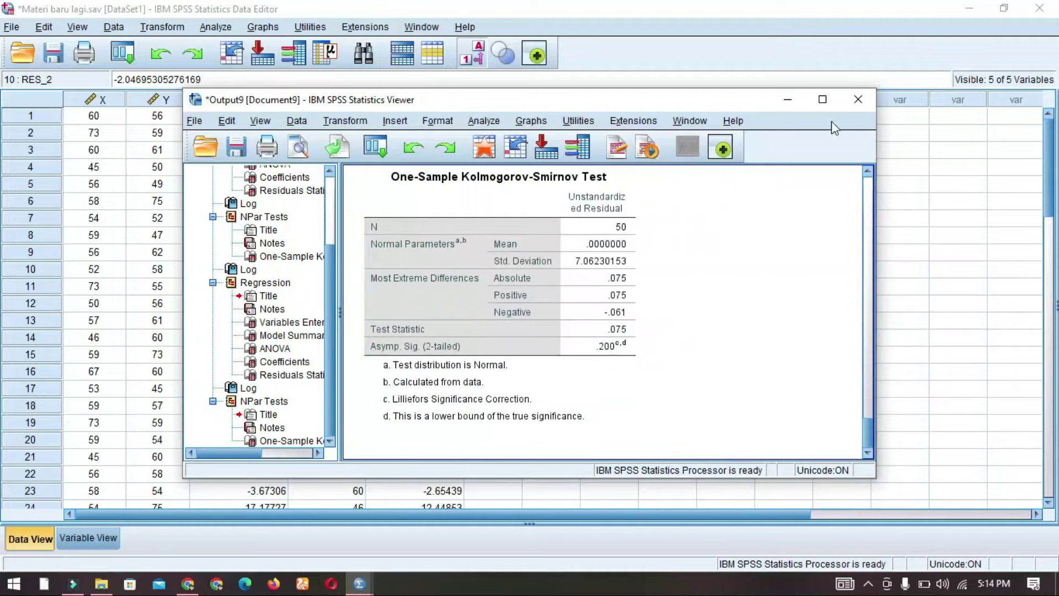
Step: Maximize the output and compare the Kolmogorov-Smirnov significance for RES_2 with the earlier result for RES_1
click(822, 100)
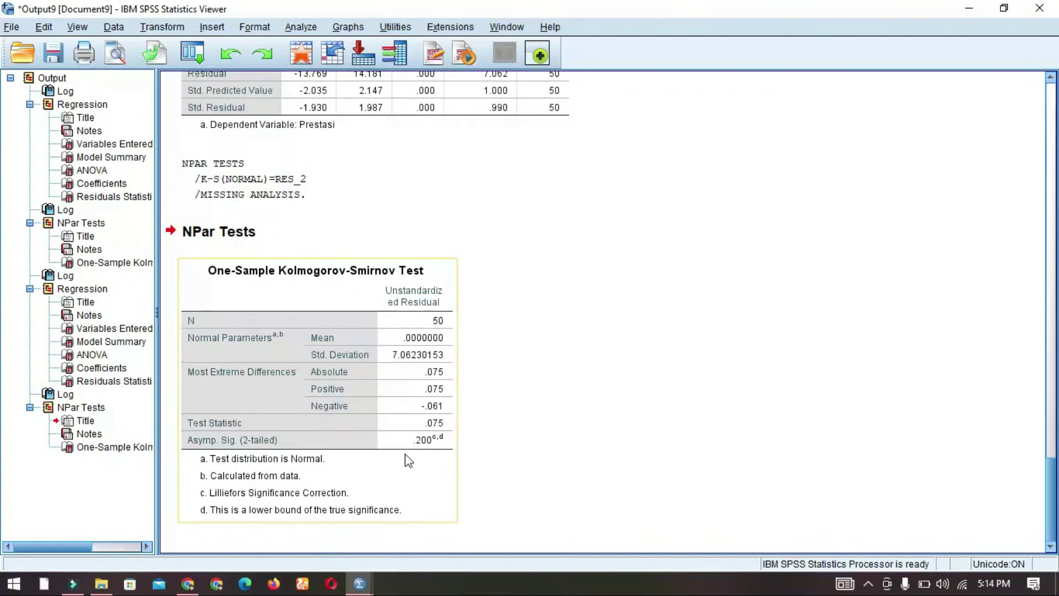
scroll(432, 462, up, 15)
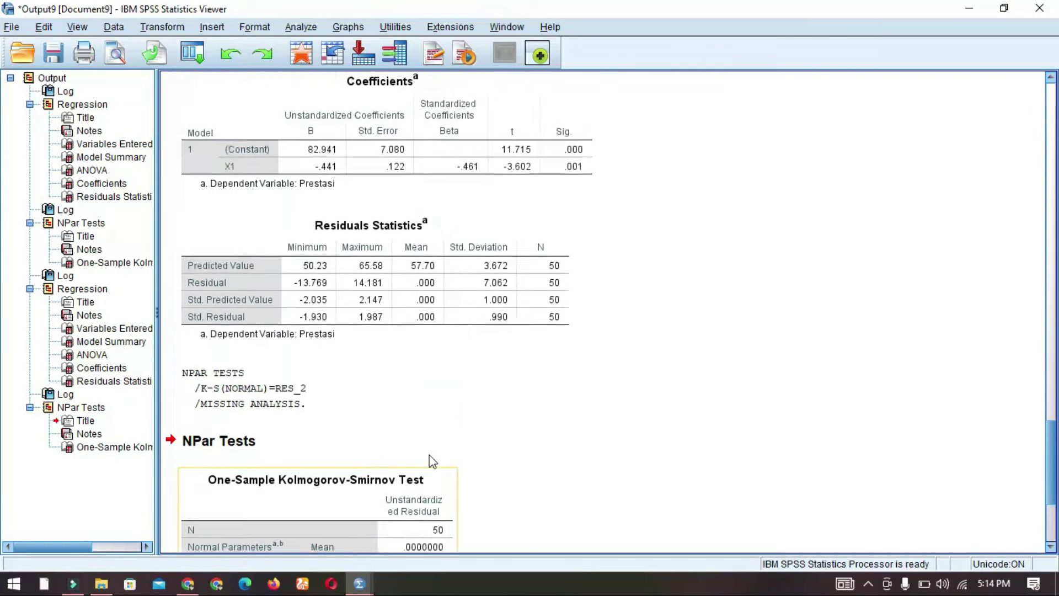
scroll(433, 461, up, 3)
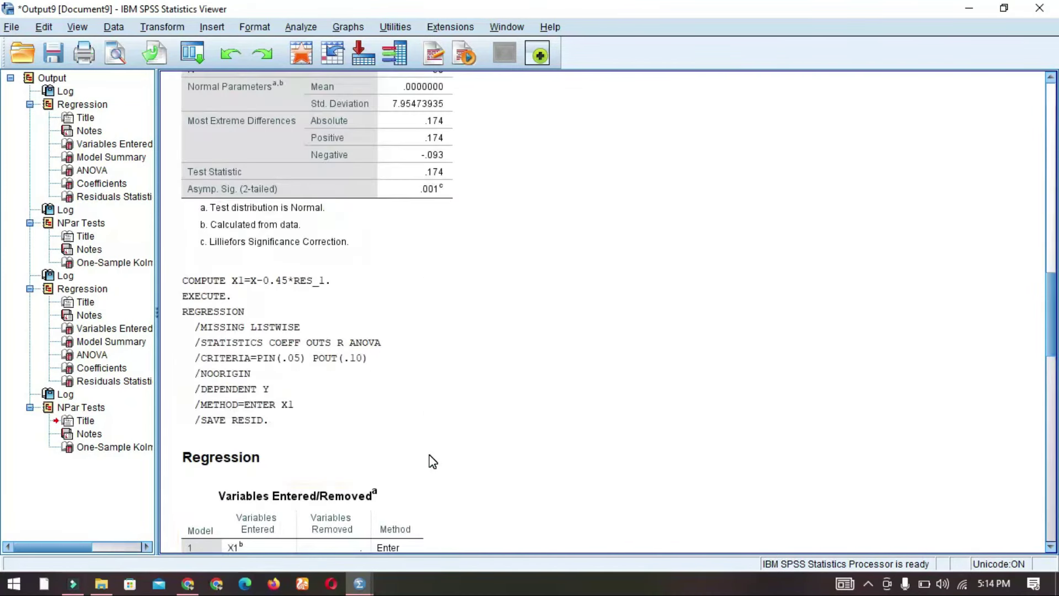
scroll(432, 461, up, 6)
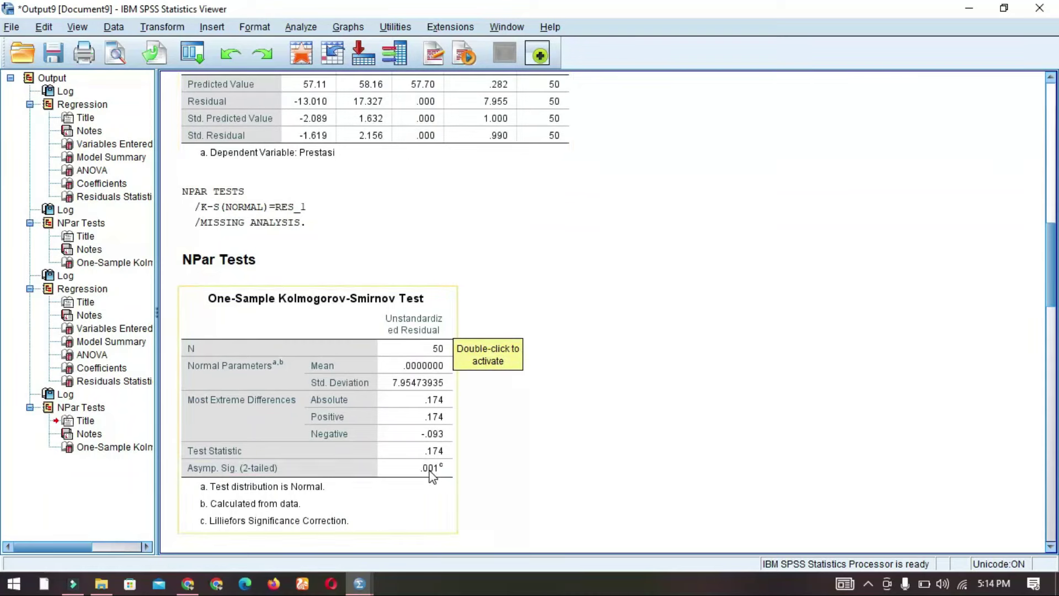
scroll(347, 520, down, 3)
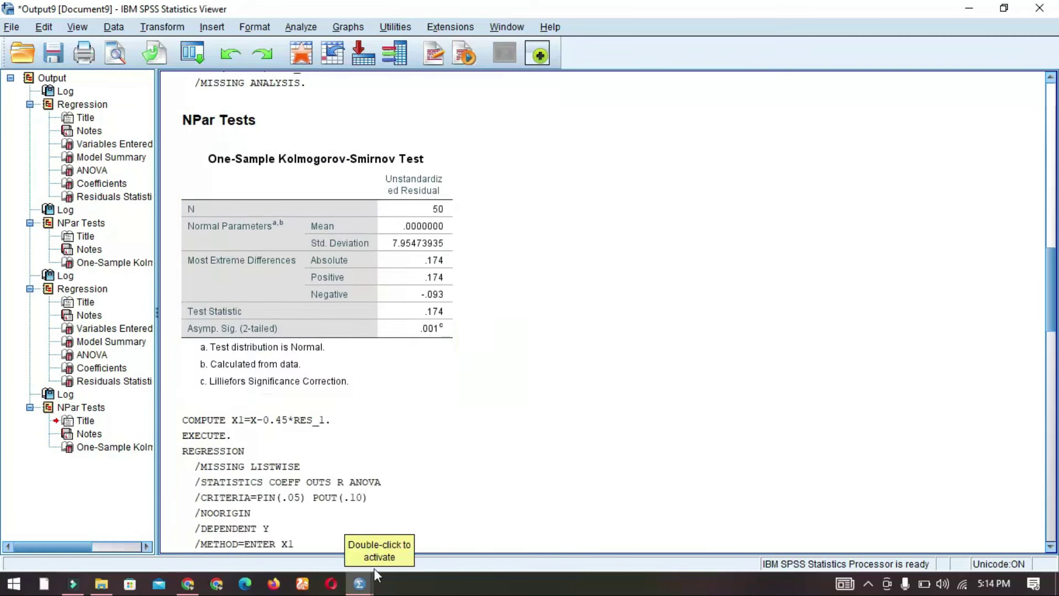
drag(1054, 309, 1037, 566)
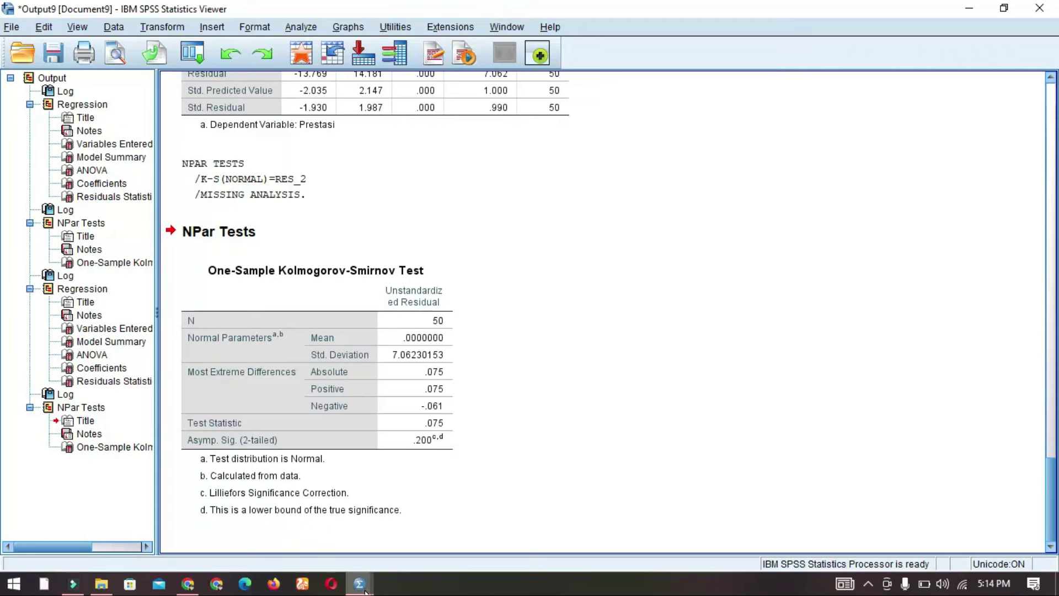
Step: Switch back to the data window and compare the first X and X1 values
mouse_move(366, 591)
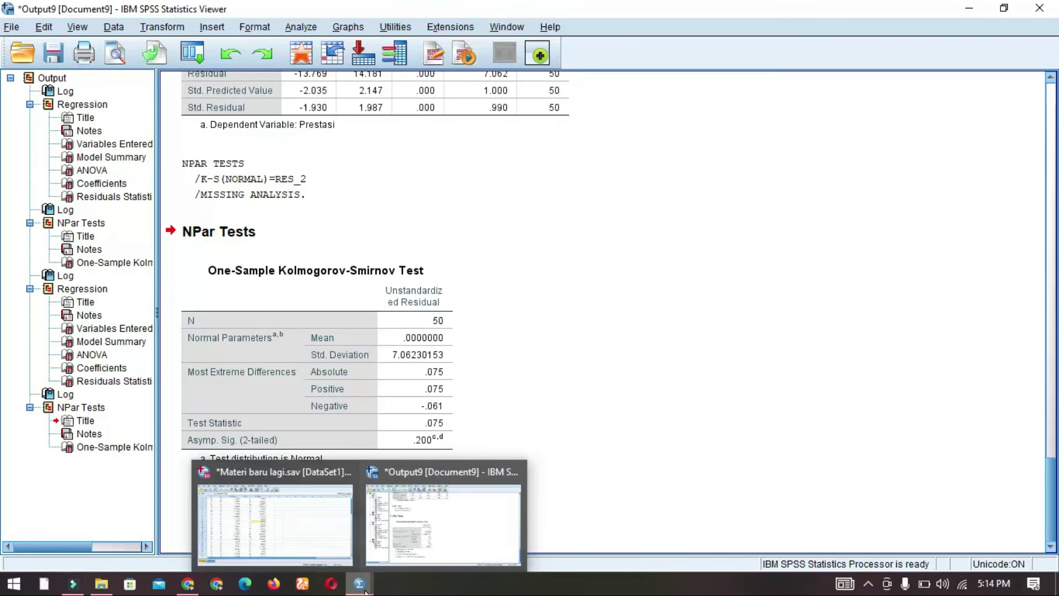
click(283, 525)
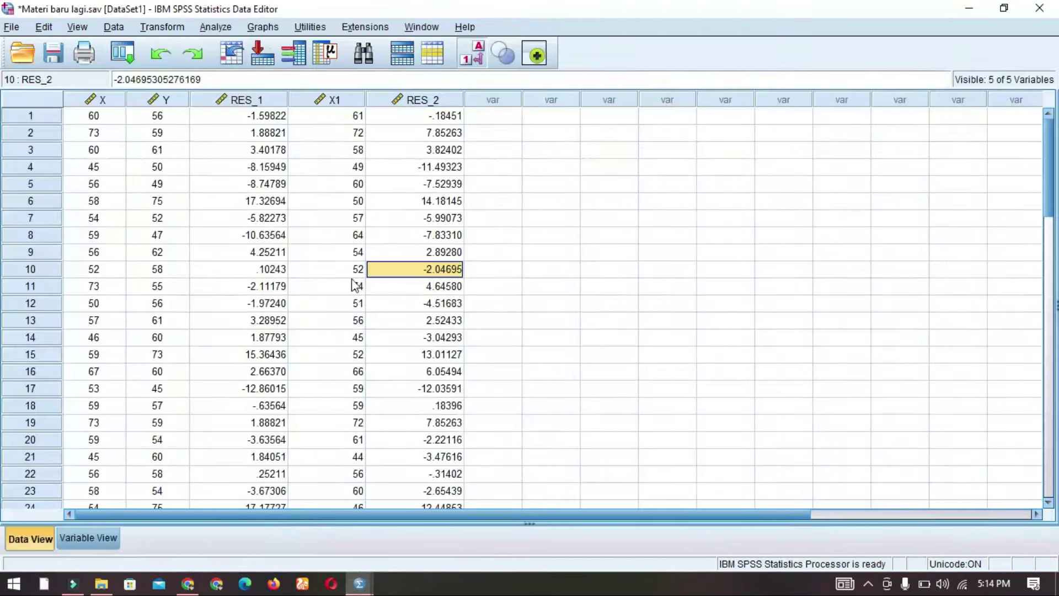
click(344, 122)
click(101, 114)
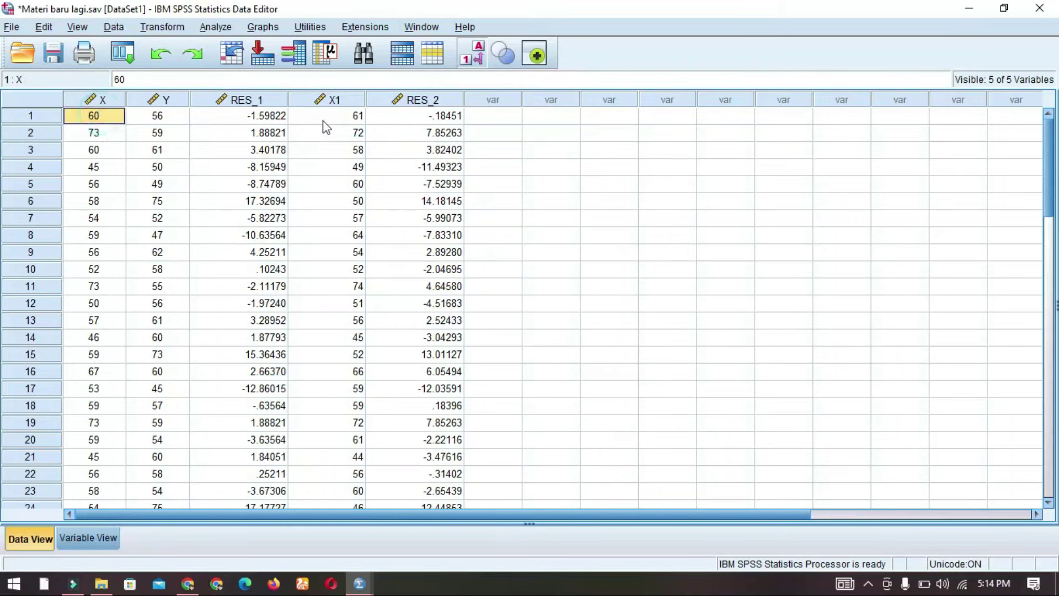
click(361, 138)
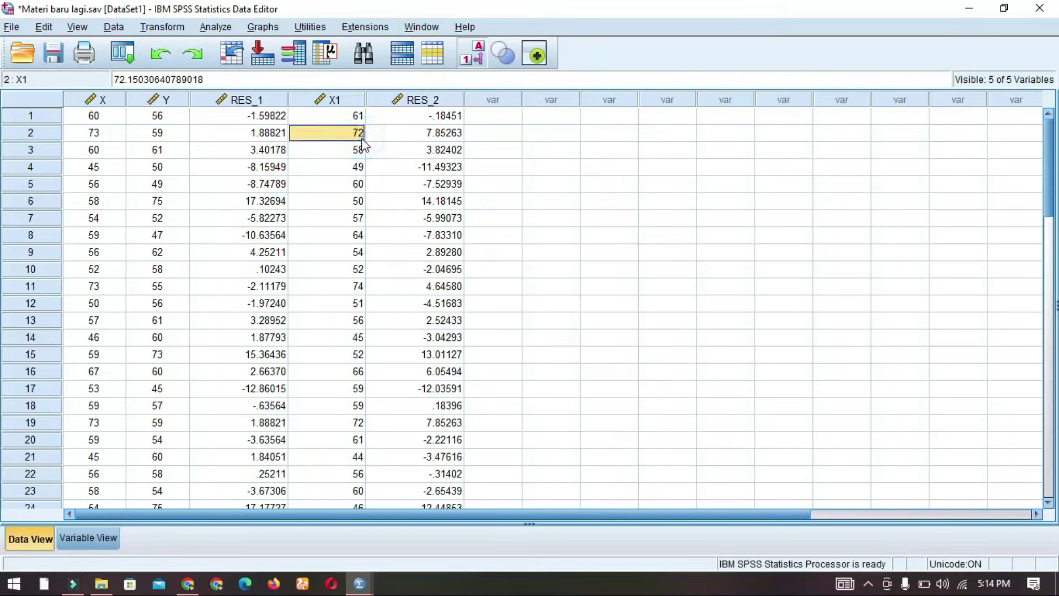
Step: Compare the adjusted X1 values with the original X values down the data rows
click(358, 167)
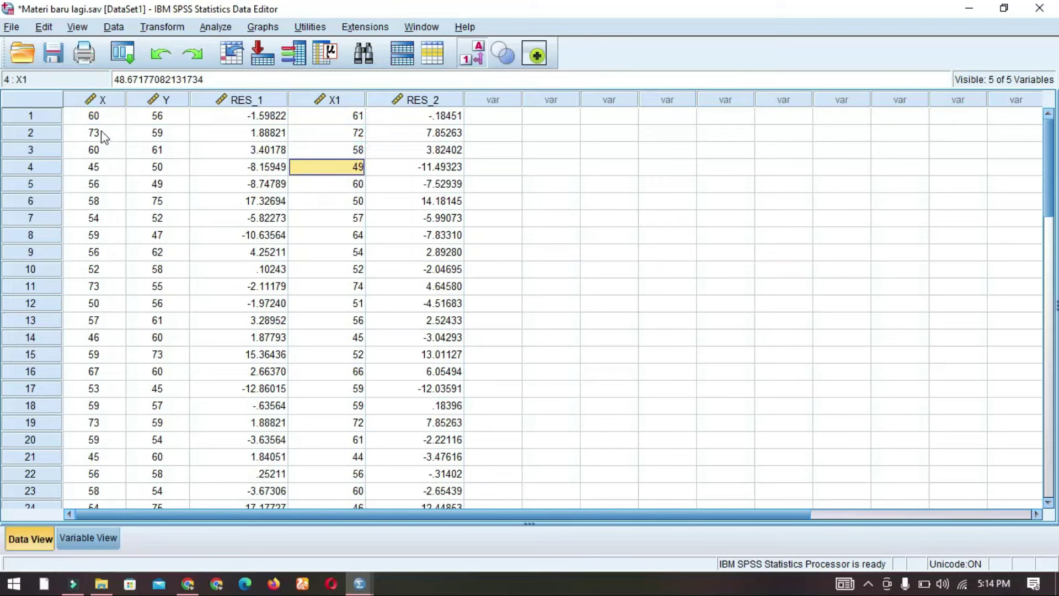
key(Left)
key(Left)
key(Left)
drag(354, 118, 367, 468)
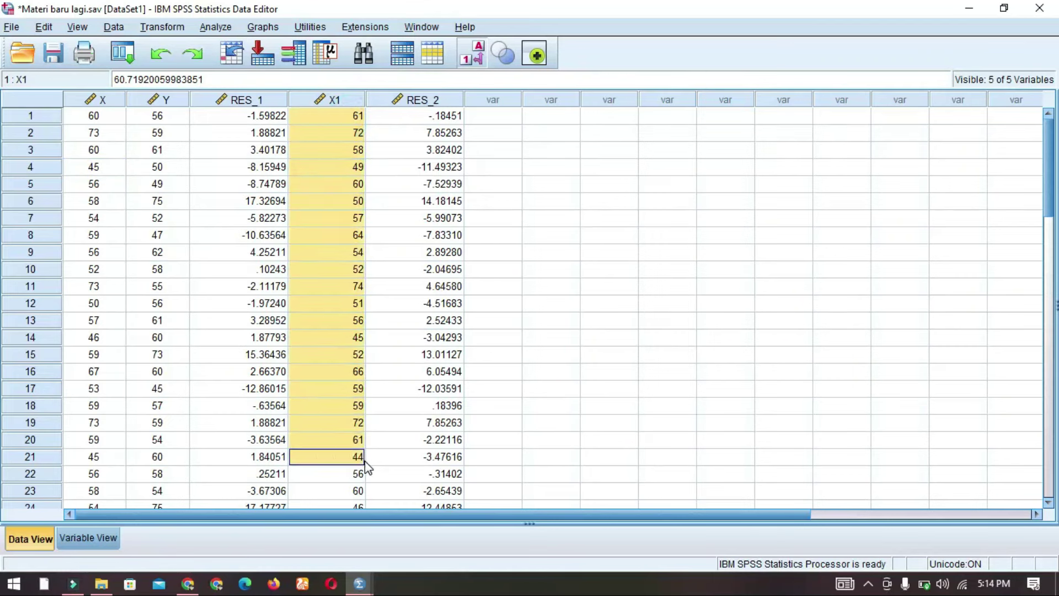
click(338, 223)
drag(339, 117, 341, 486)
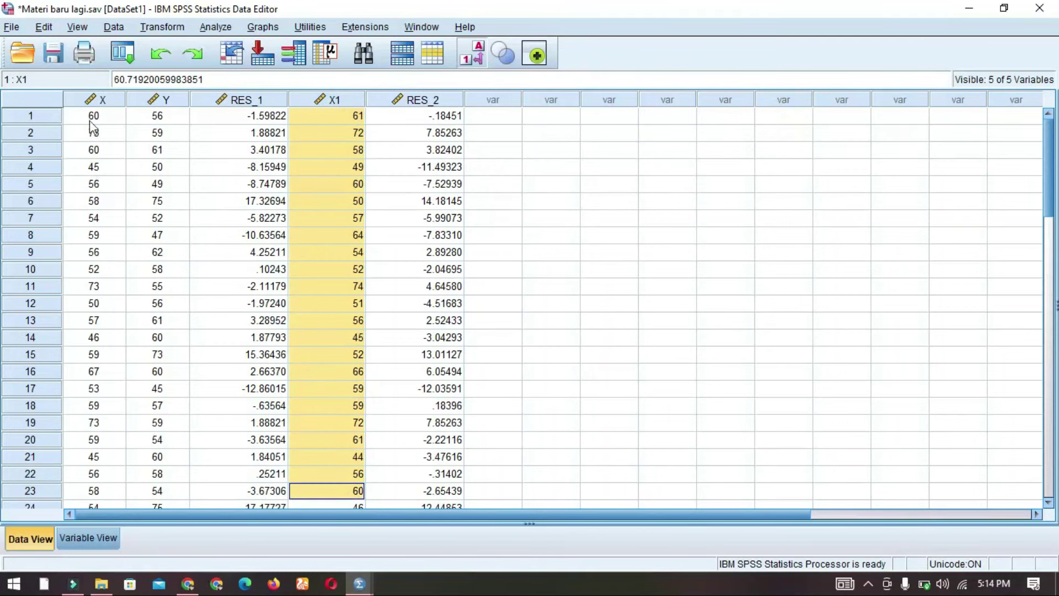
drag(91, 118, 110, 353)
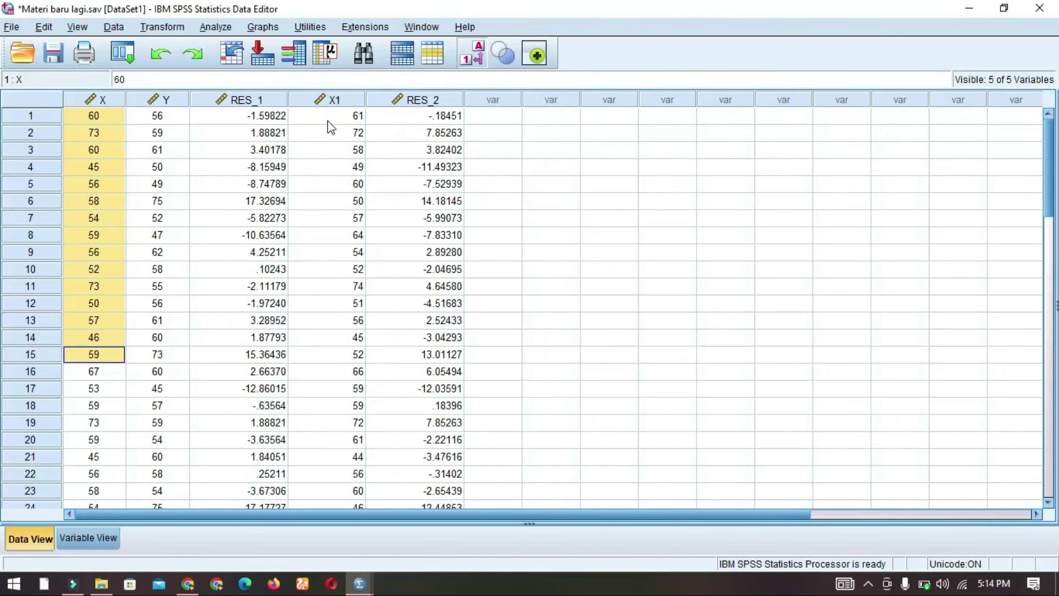
drag(343, 117, 359, 424)
click(353, 322)
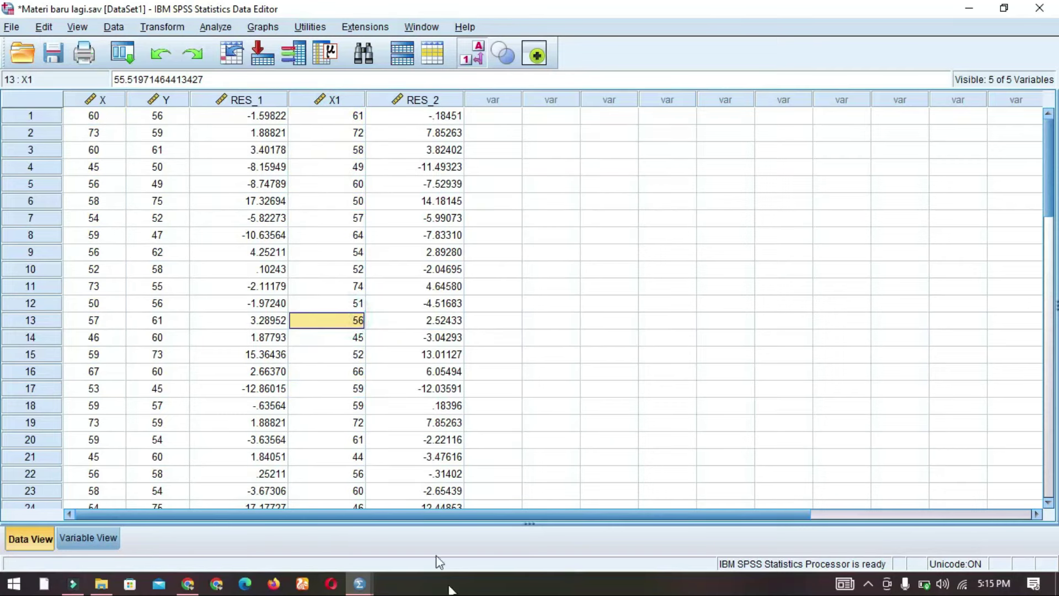
Step: Review the One-Sample Kolmogorov-Smirnov table for RES_2 in the output window and return to the data window
mouse_move(359, 583)
click(422, 544)
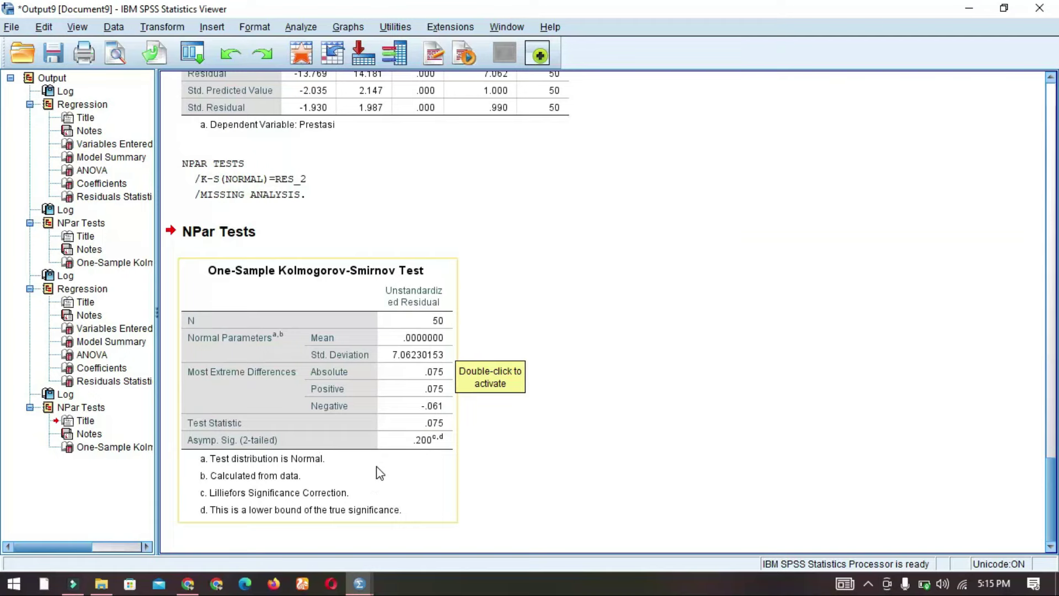
click(969, 8)
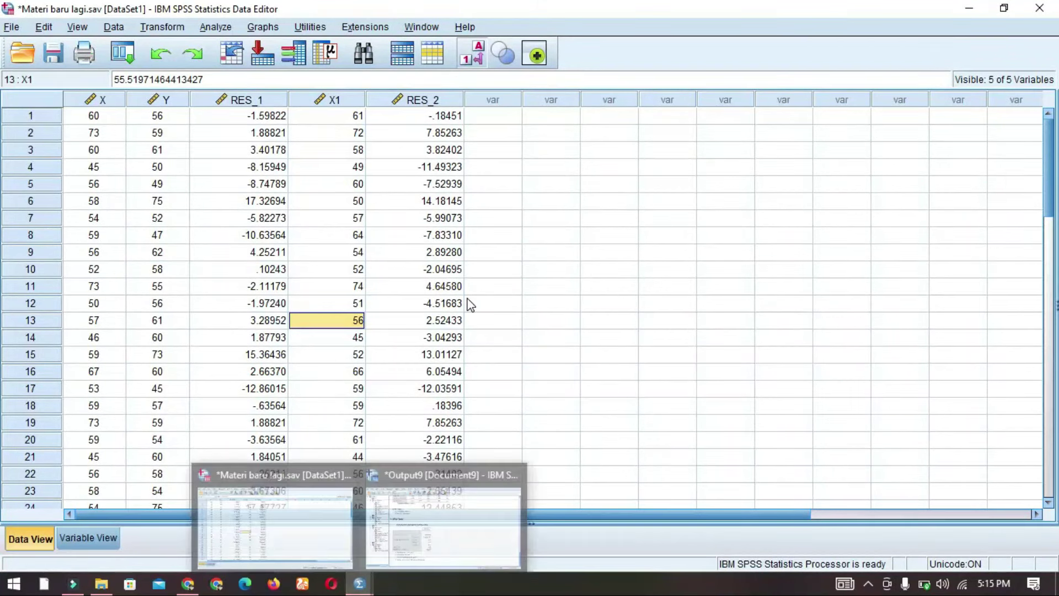
click(450, 187)
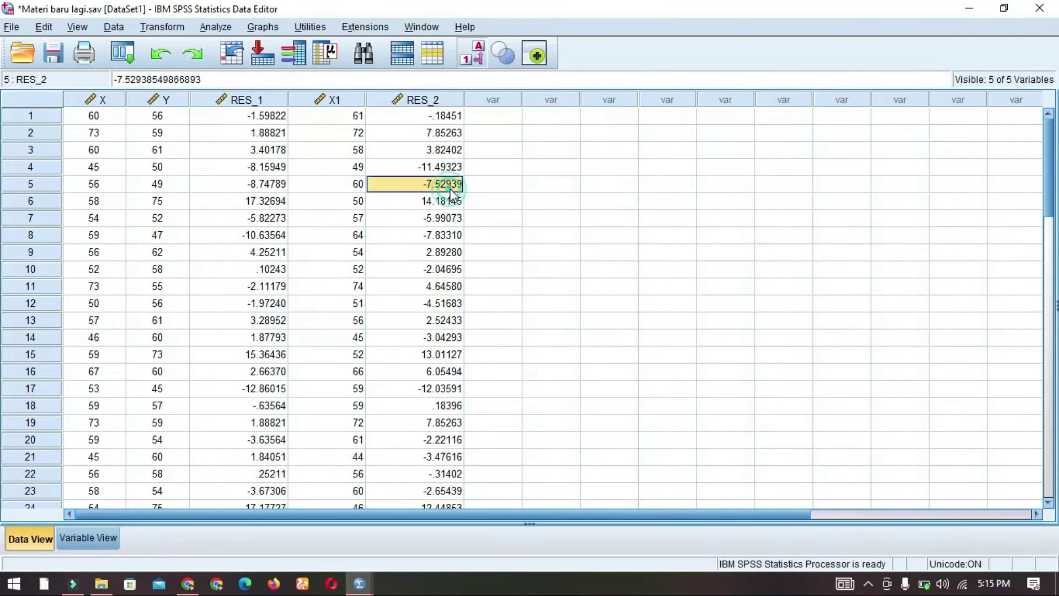
click(513, 187)
click(498, 231)
click(498, 149)
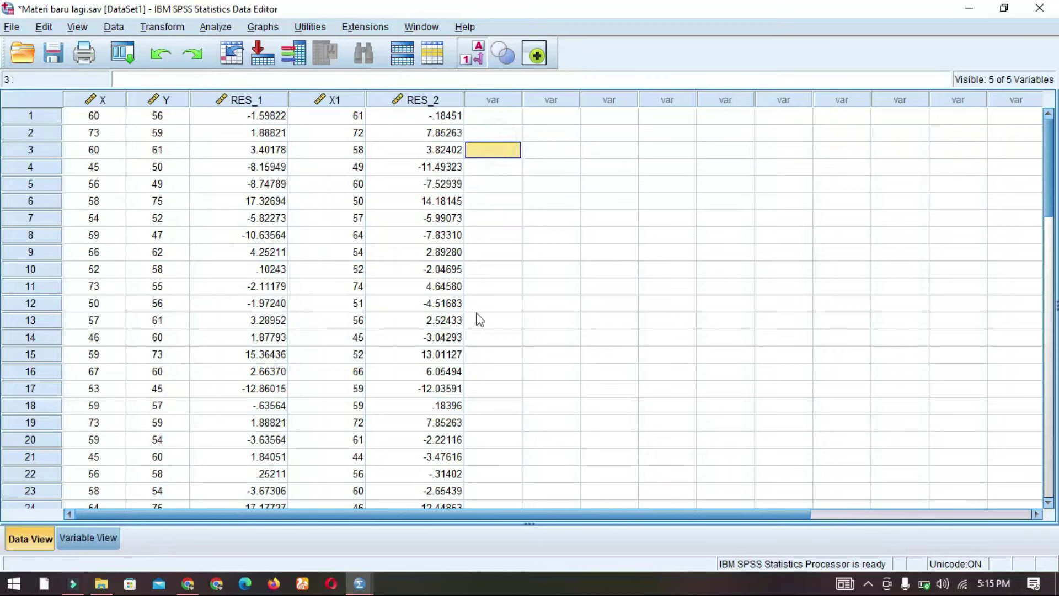
click(298, 341)
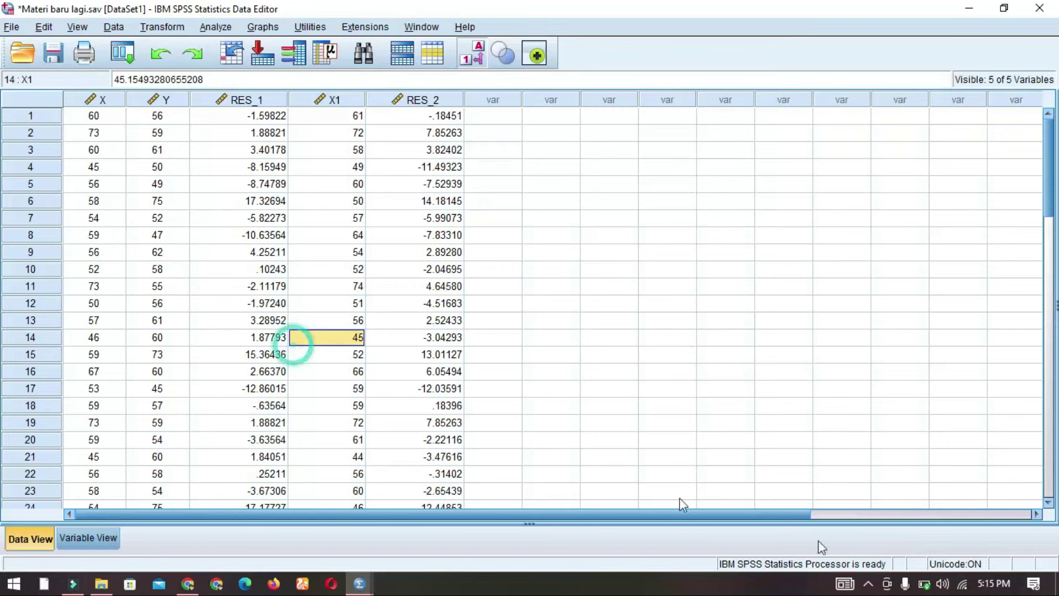
click(869, 587)
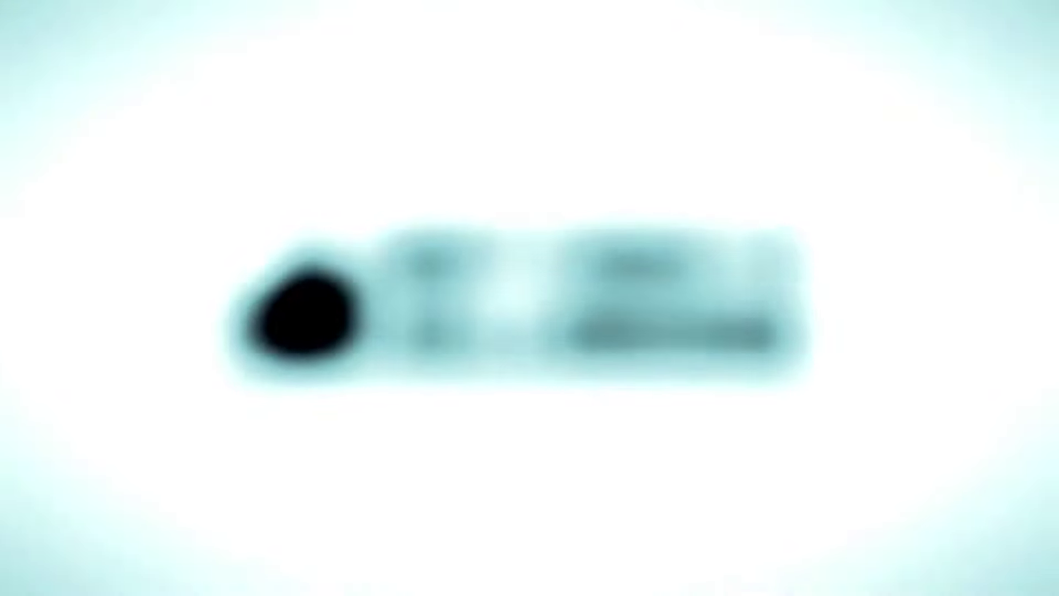